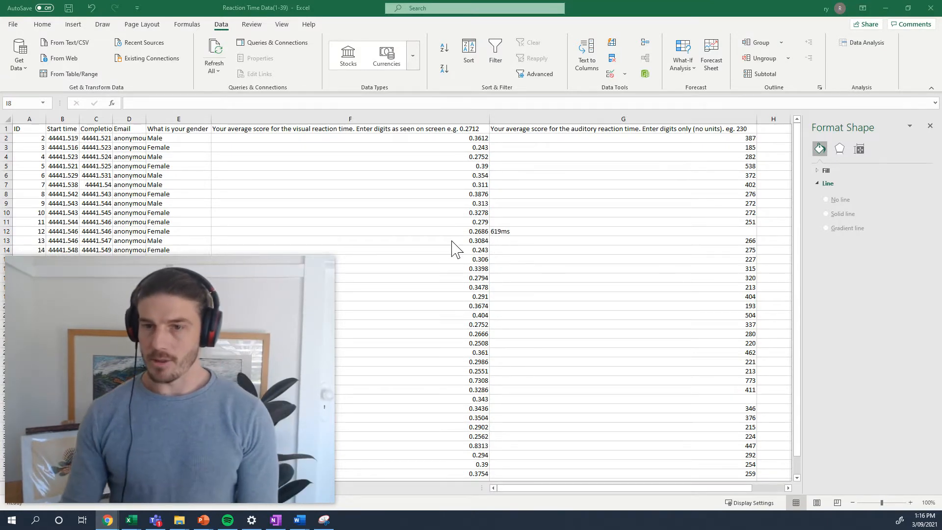
left_click_drag(332, 261, 191, 371)
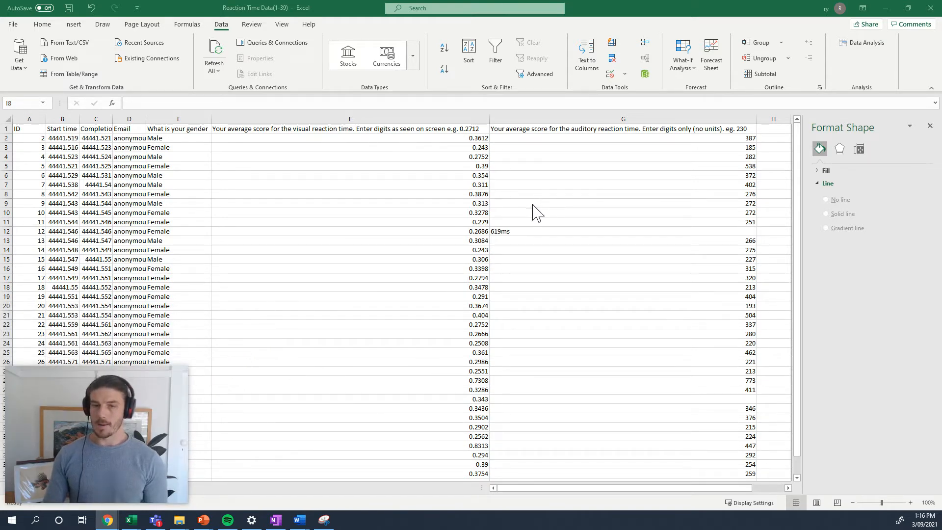
left_click(470, 131)
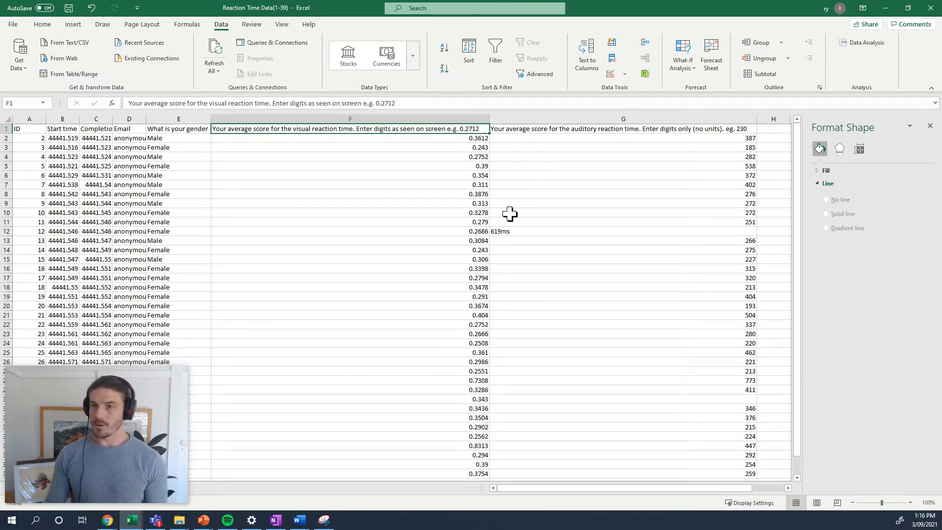
left_click(511, 213)
Step: Remove the "ms" unit from the auditory reaction time in cell G12, leaving only the number 619
left_click(556, 229)
left_click(503, 231)
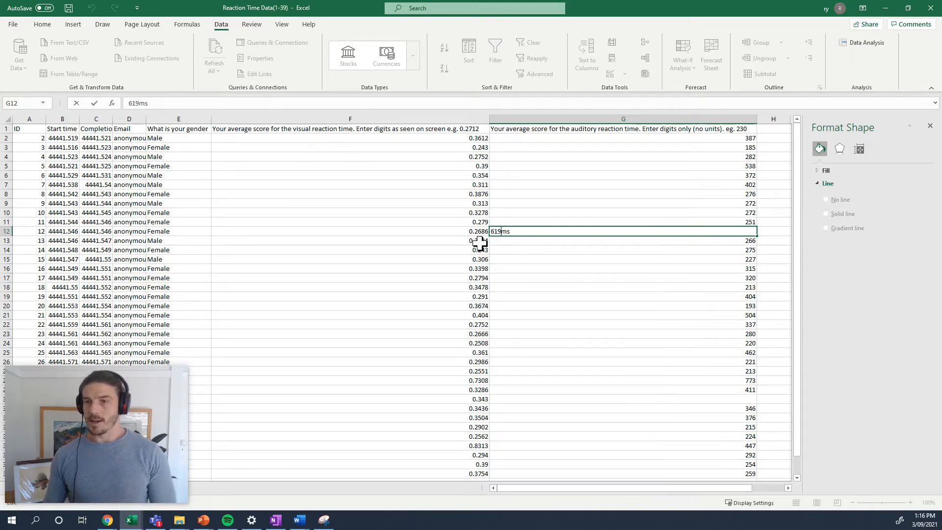
left_click_drag(504, 231, 528, 231)
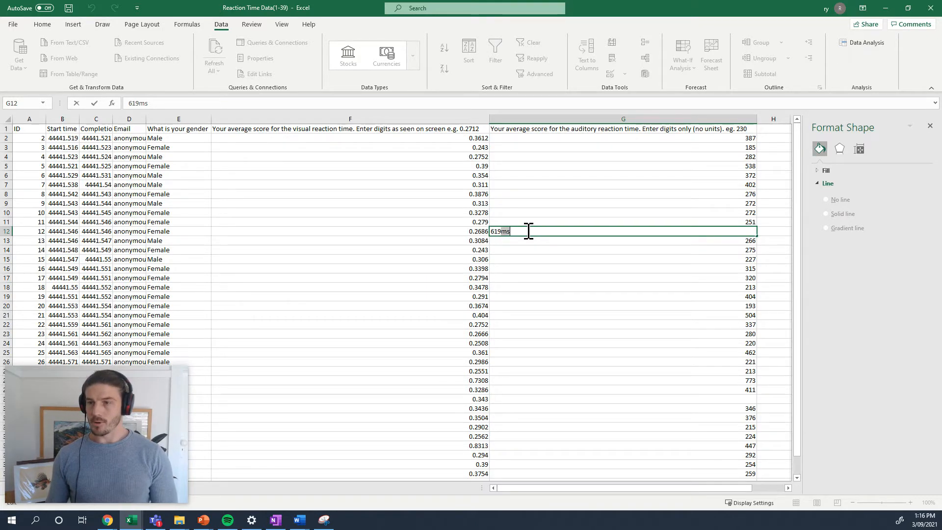
key("Delete")
left_click(578, 378)
left_click(748, 231)
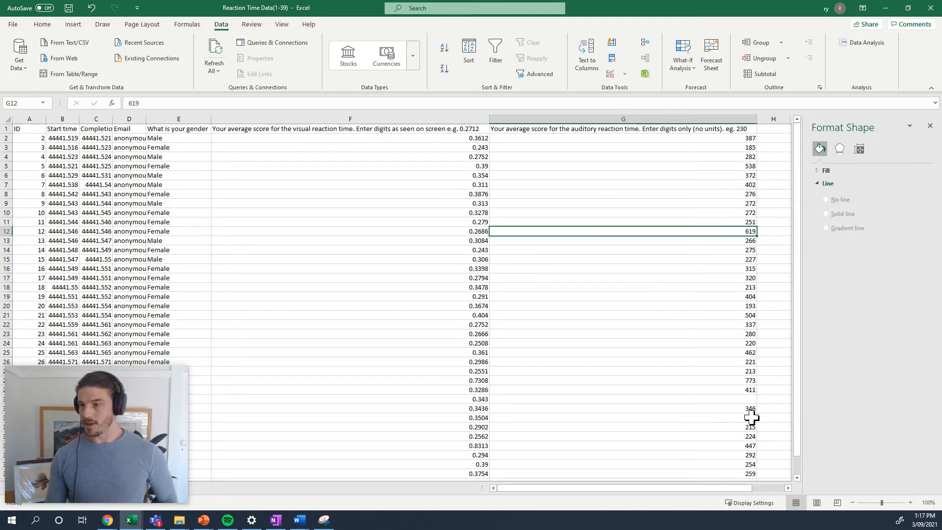
left_click(703, 398)
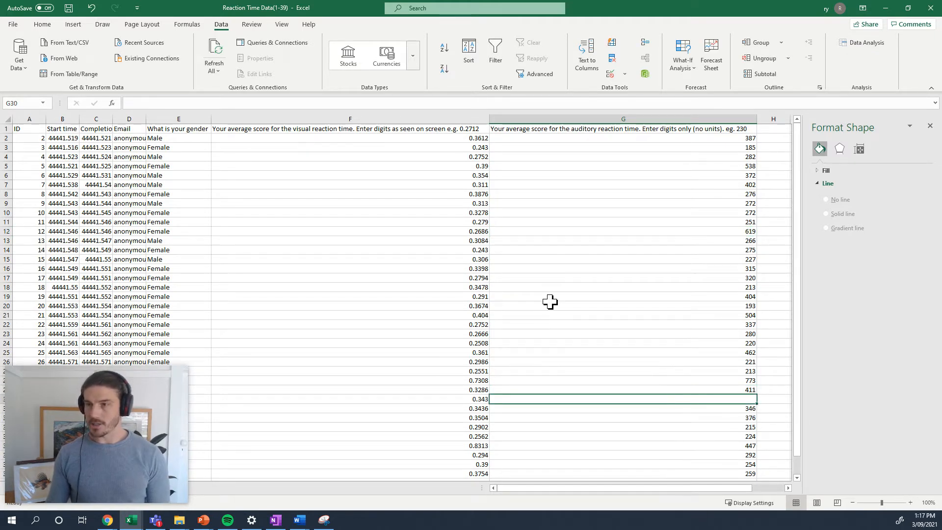
Step: Shorten the header in cell F1 to "visual reaction time." by removing the surrounding question and instruction text
left_click(357, 129)
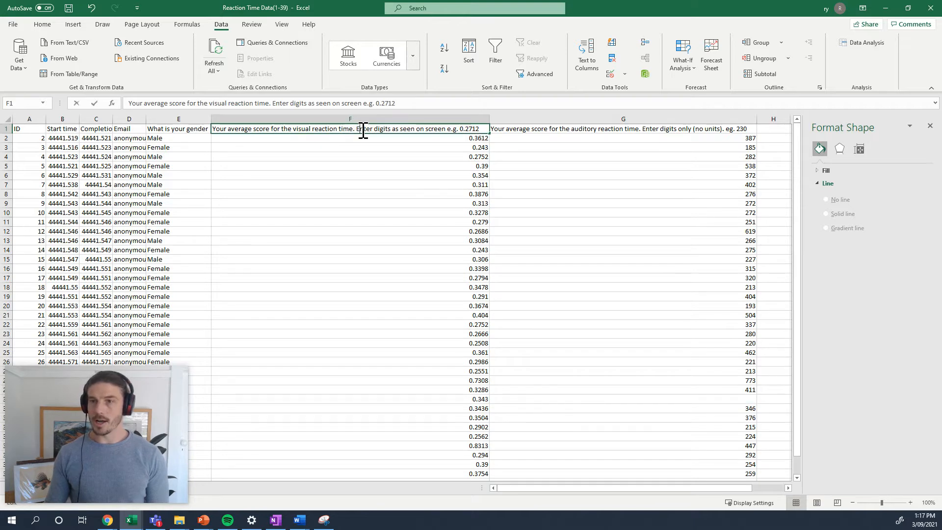
double_click(362, 130)
left_click_drag(293, 129, 216, 123)
key("BackSpace")
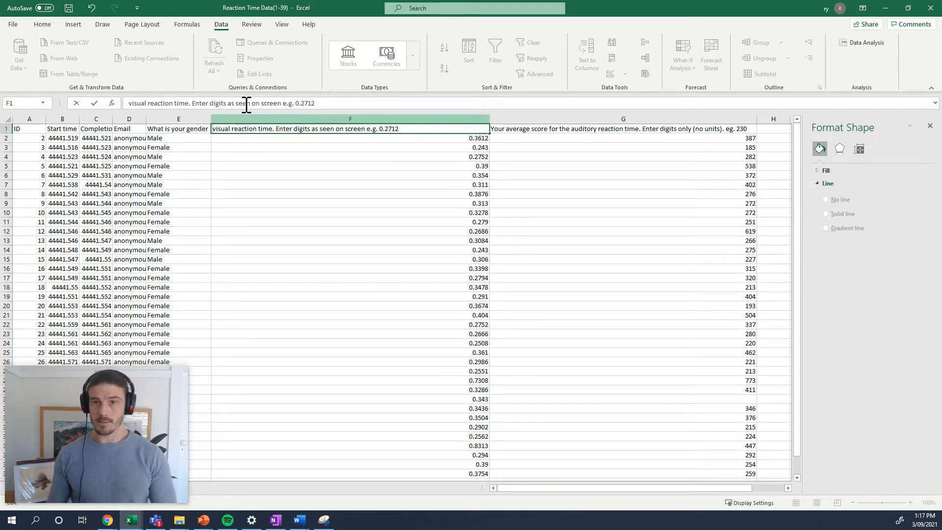
left_click_drag(275, 128, 440, 138)
key("BackSpace")
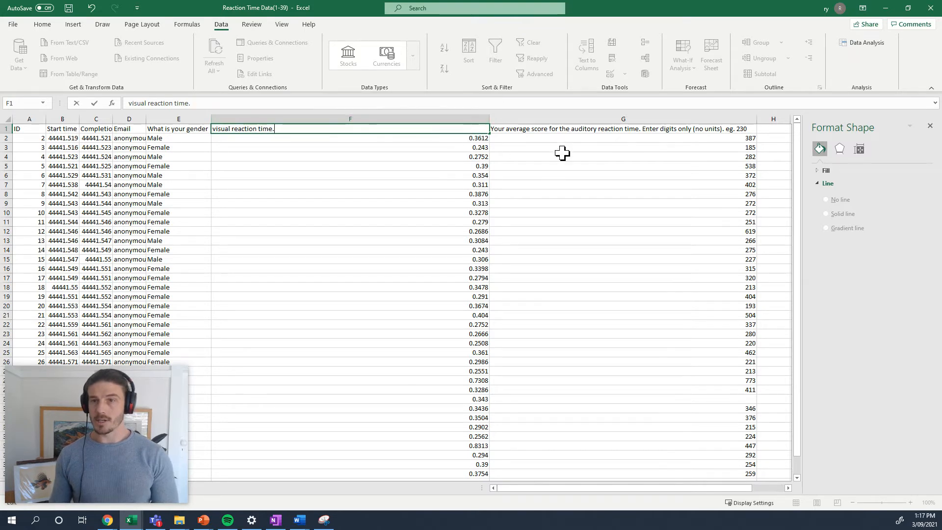
Step: Shorten the header in cell G1 to "auditory reaction time." by removing the surrounding question and instruction text
left_click(566, 130)
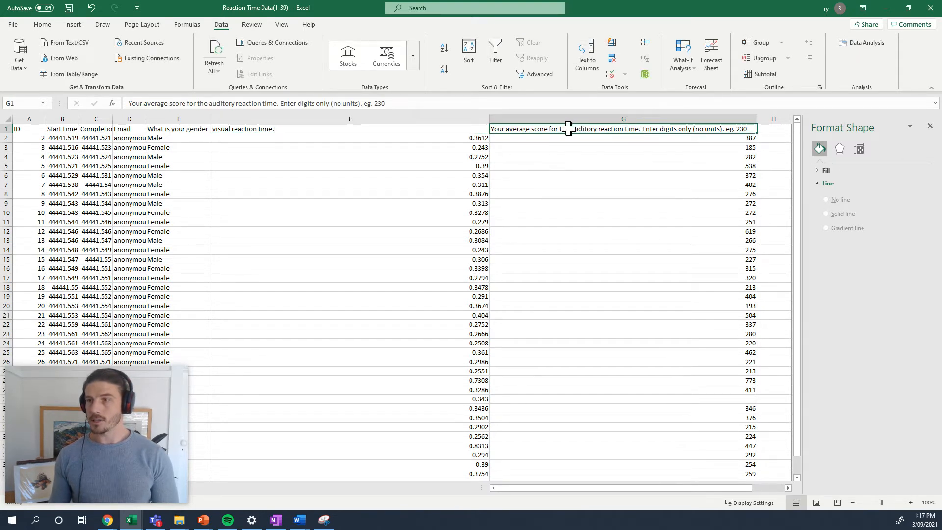
double_click(567, 128)
left_click_drag(566, 129, 491, 129)
key("BackSpace")
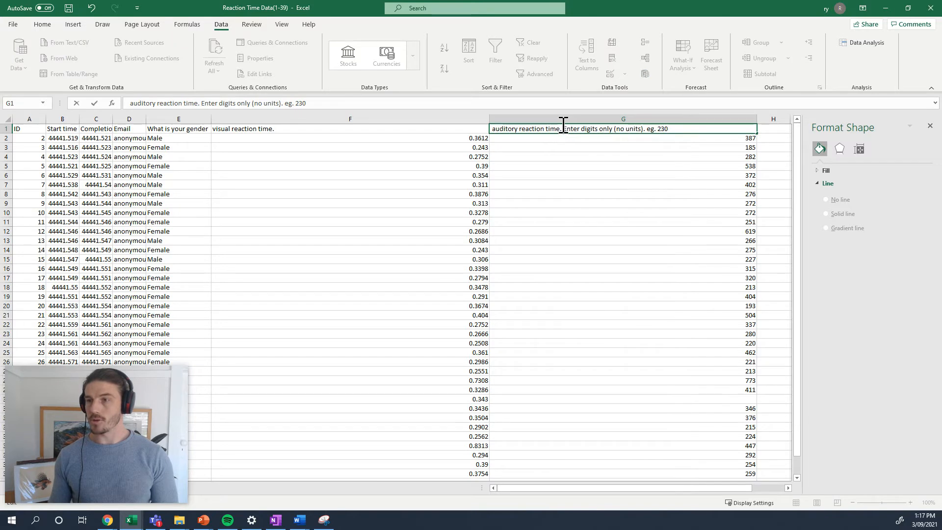
left_click_drag(563, 129, 694, 127)
key("BackSpace")
left_click(455, 184)
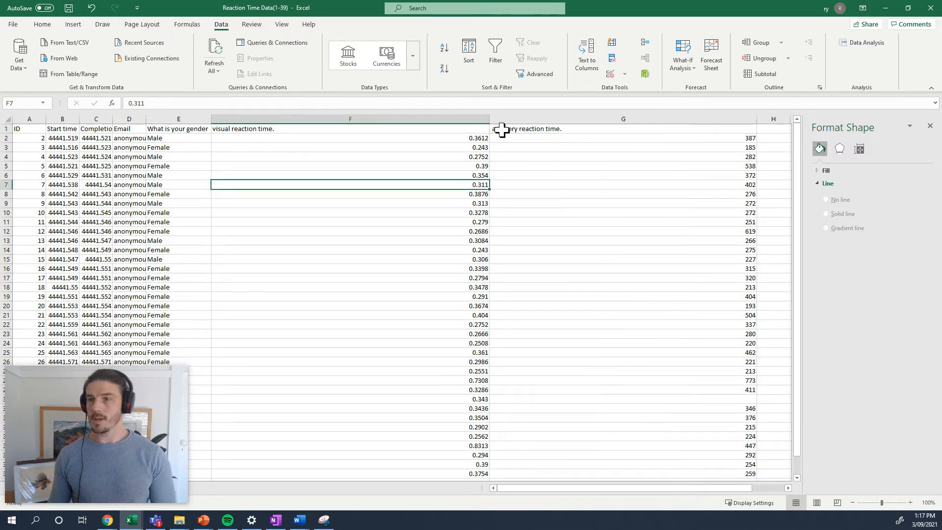
Step: Autofit the widths of columns F and G to their shortened contents
double_click(489, 117)
left_click_drag(546, 117, 544, 117)
double_click(545, 116)
left_click(441, 156)
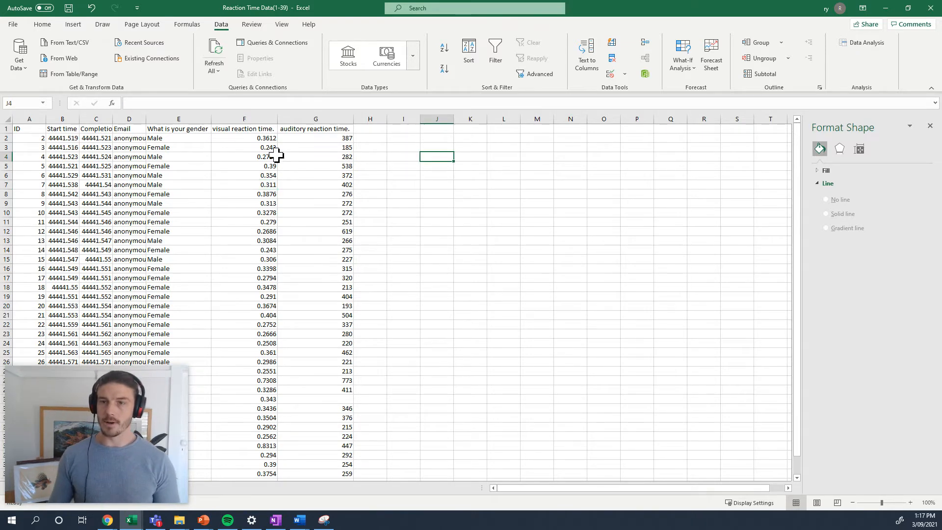
left_click(265, 140)
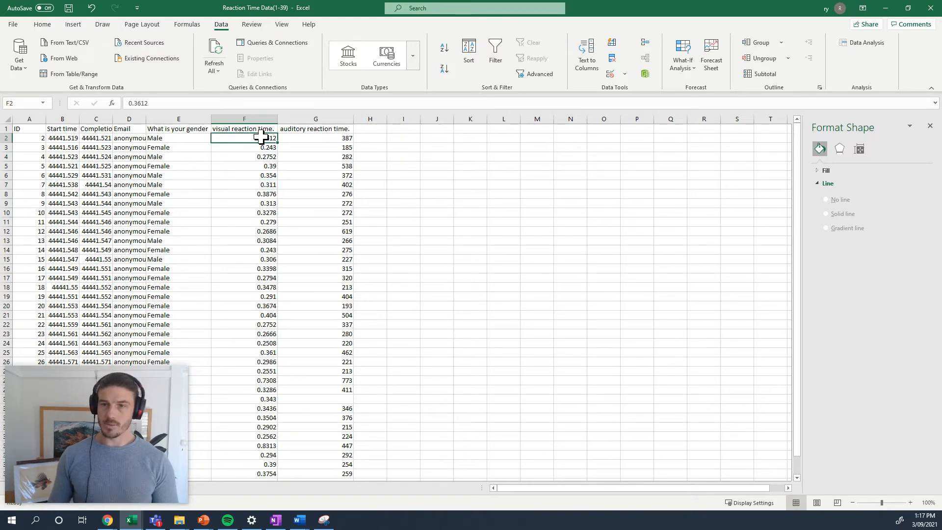
left_click(271, 129)
double_click(277, 133)
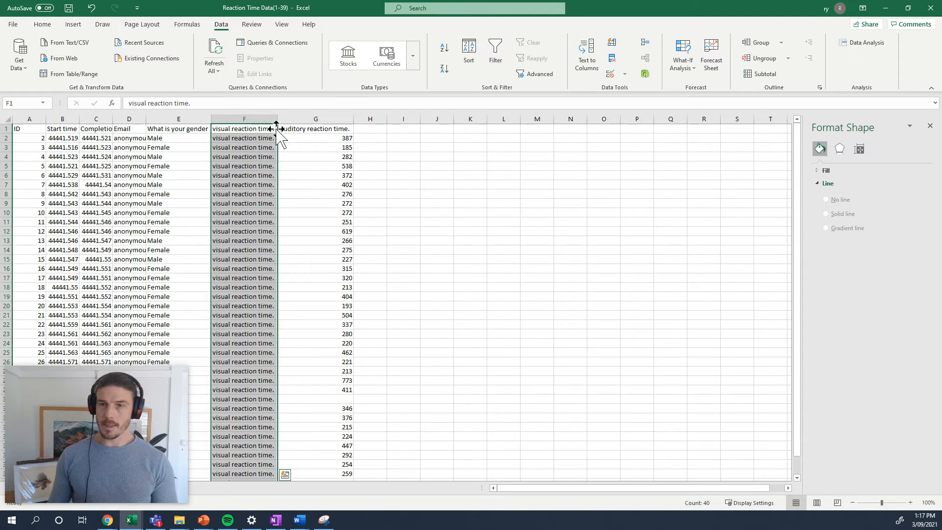
left_click(91, 8)
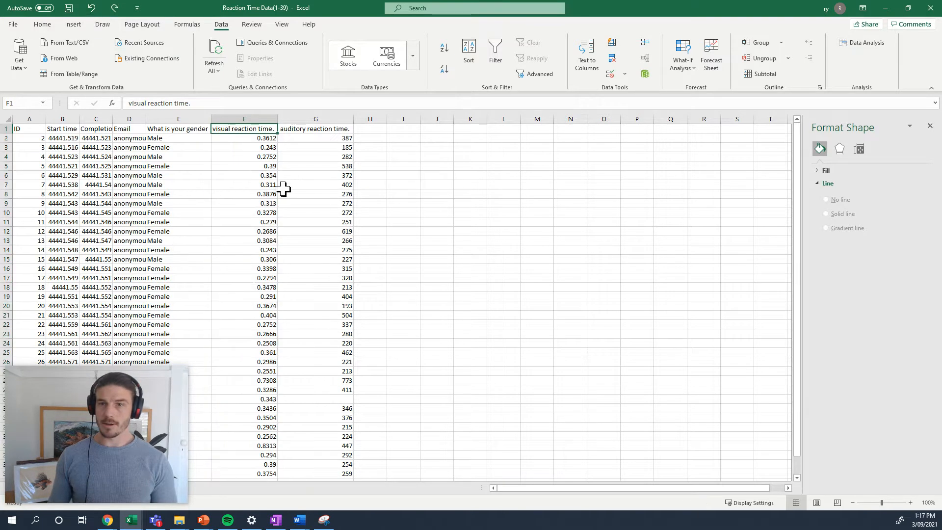
double_click(273, 129)
left_click(270, 129)
left_click(92, 8)
Step: Widen column F slightly and change its header to "visual reaction time (S)"
left_click_drag(278, 121, 288, 119)
double_click(276, 130)
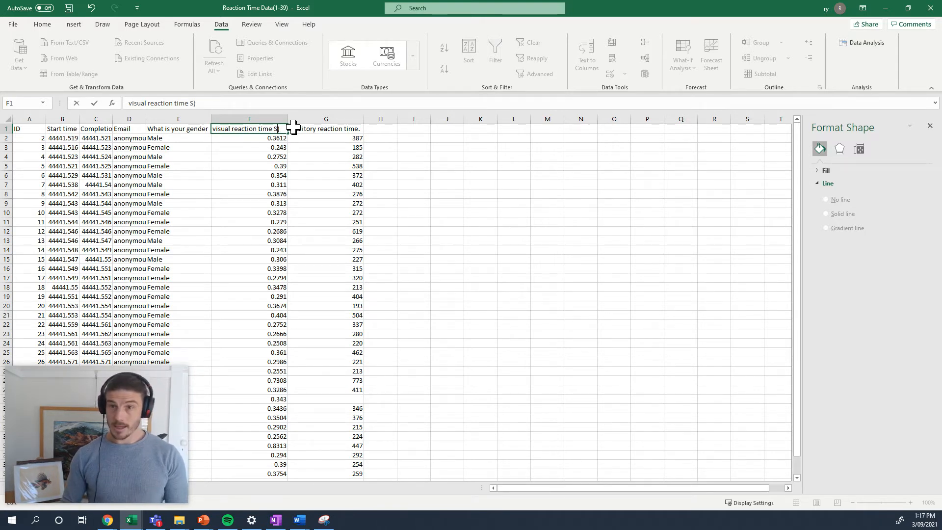
double_click(362, 131)
left_click(361, 130)
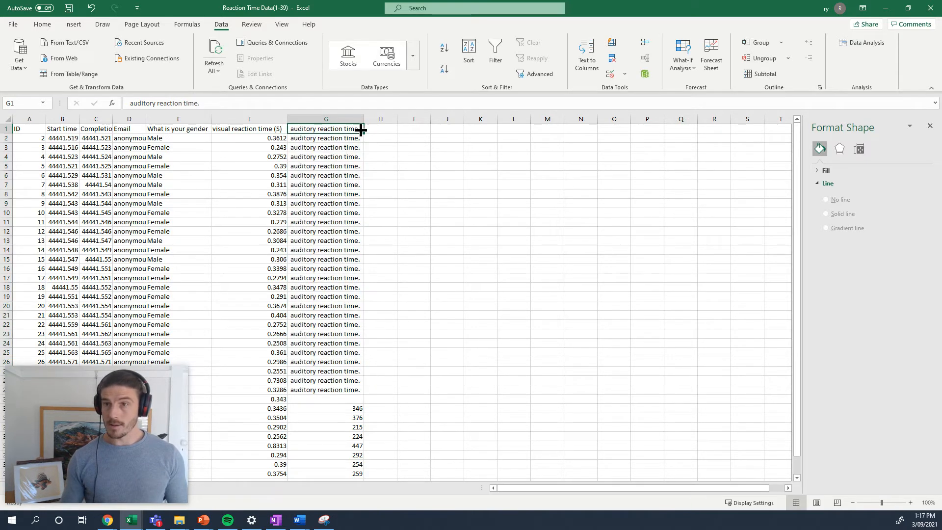
left_click(92, 8)
Step: Widen column G and add the unit to its header so it reads "auditory reaction time. (ms)"
left_click_drag(360, 114, 390, 119)
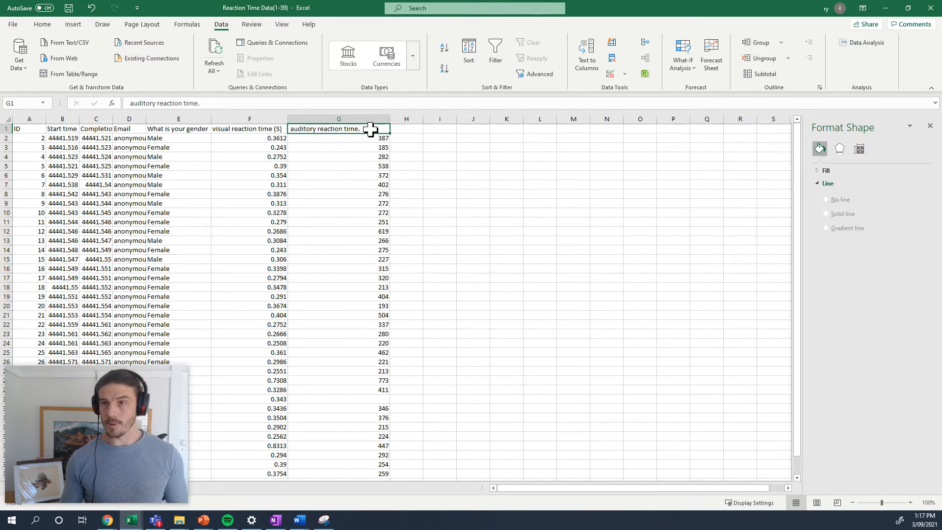
double_click(372, 131)
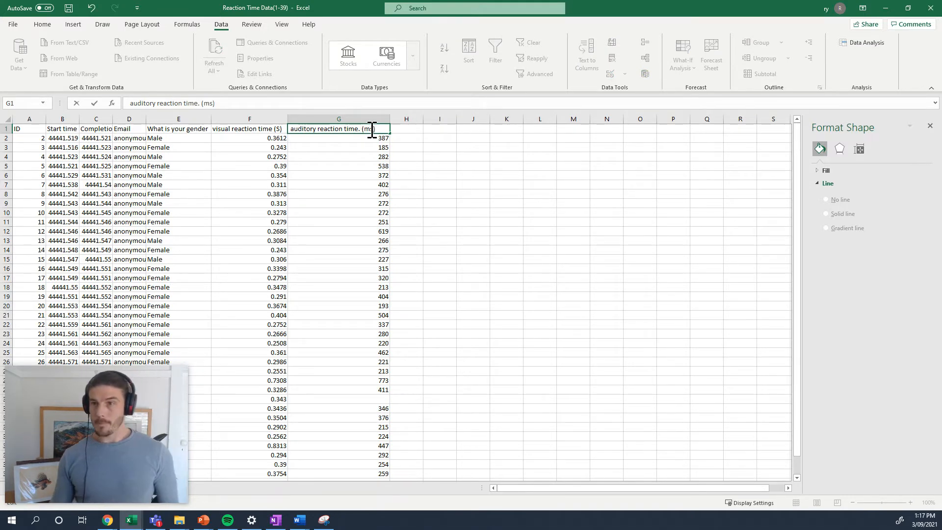
left_click(464, 176)
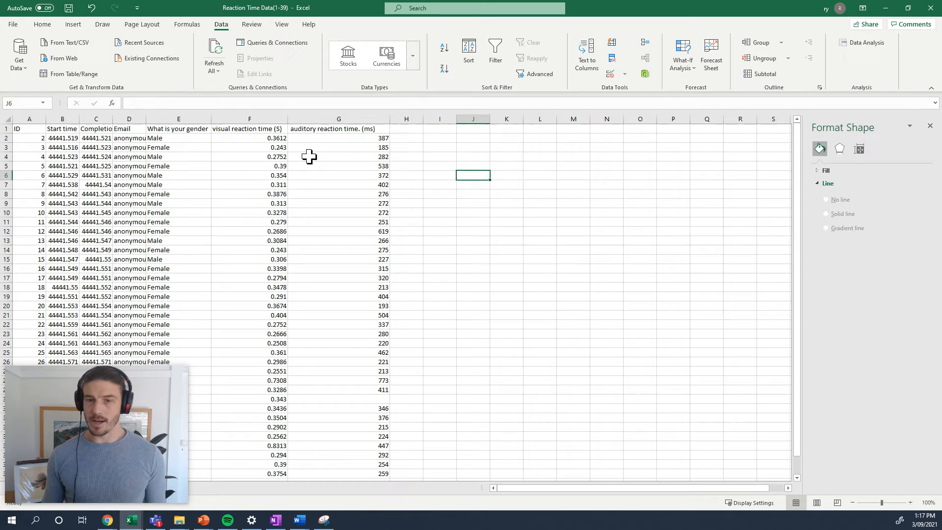
Step: Copy the visual reaction time header from F1 into the empty cell H1
left_click(411, 138)
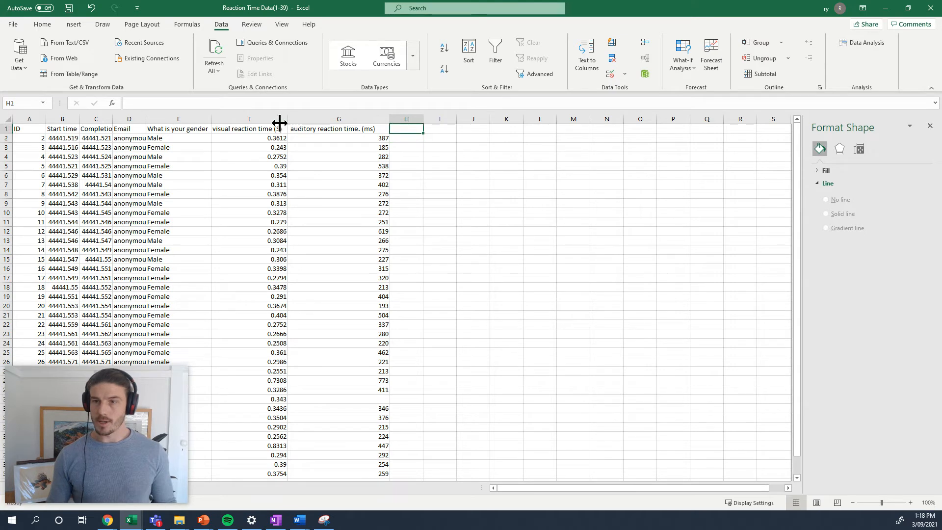
left_click(267, 128)
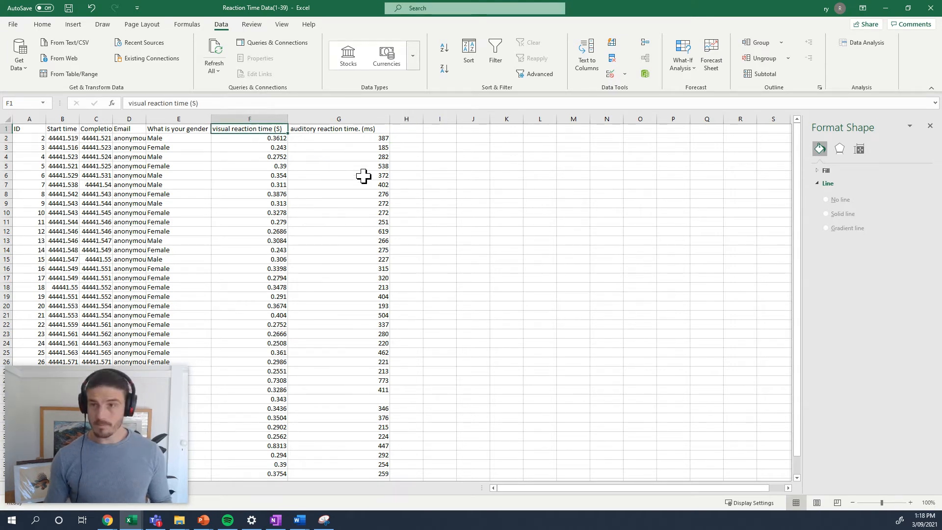
left_click(432, 146)
left_click(272, 129)
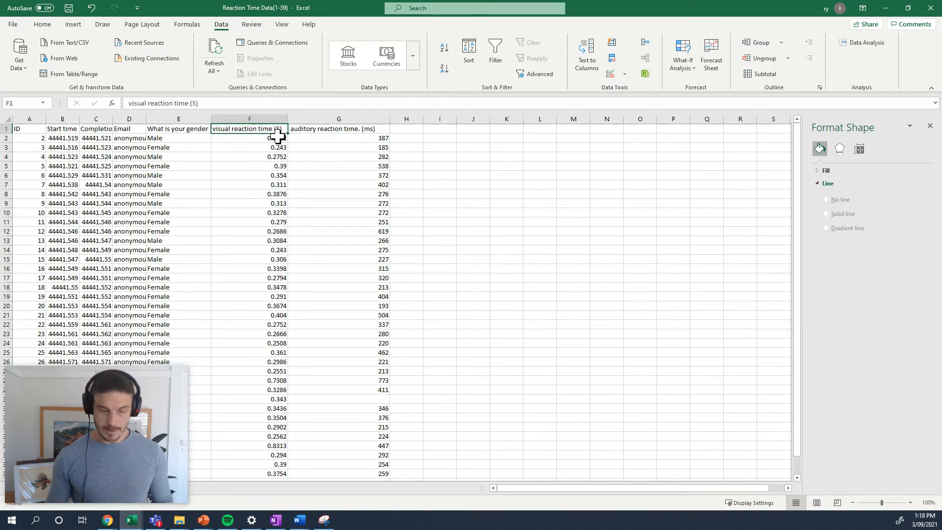
key("ctrl+c")
left_click(415, 129)
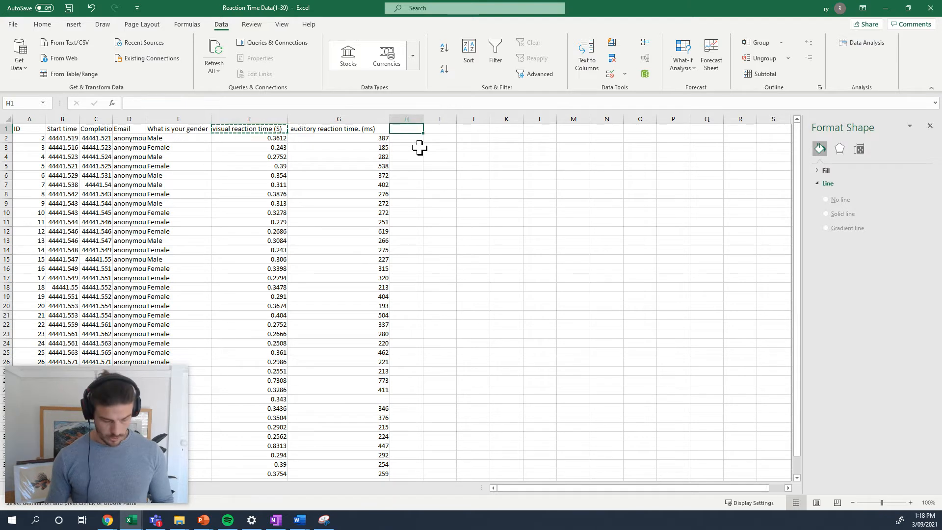
key("ctrl+v")
Step: Autofit column H and change the unit in its header so it reads "visual reaction time (ms)"
double_click(424, 118)
double_click(458, 129)
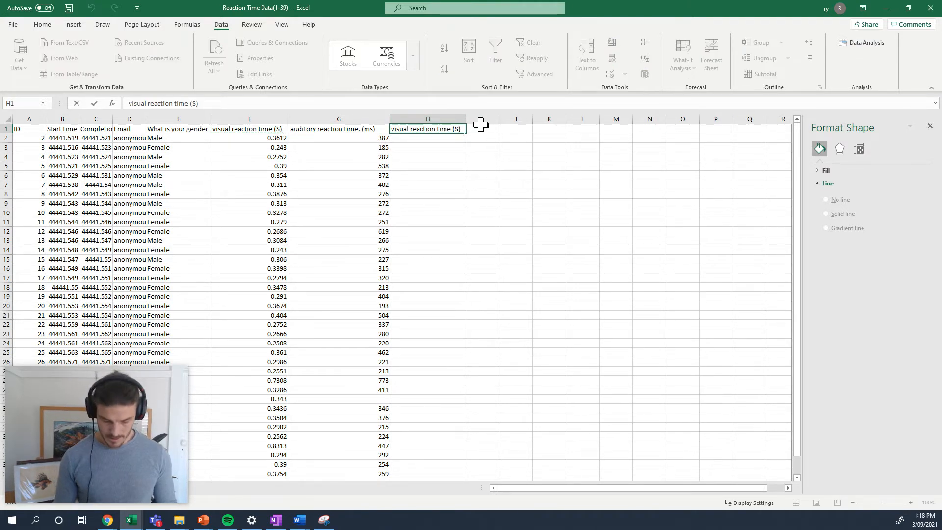
type("ms")
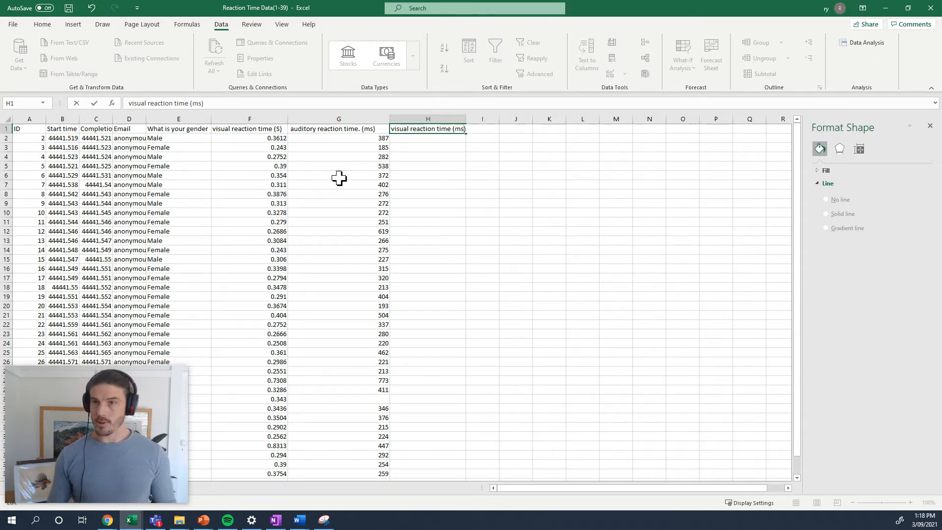
Step: Enter the formula =F2*1000 in cell H2 to convert the visual reaction time from seconds to milliseconds
left_click(424, 138)
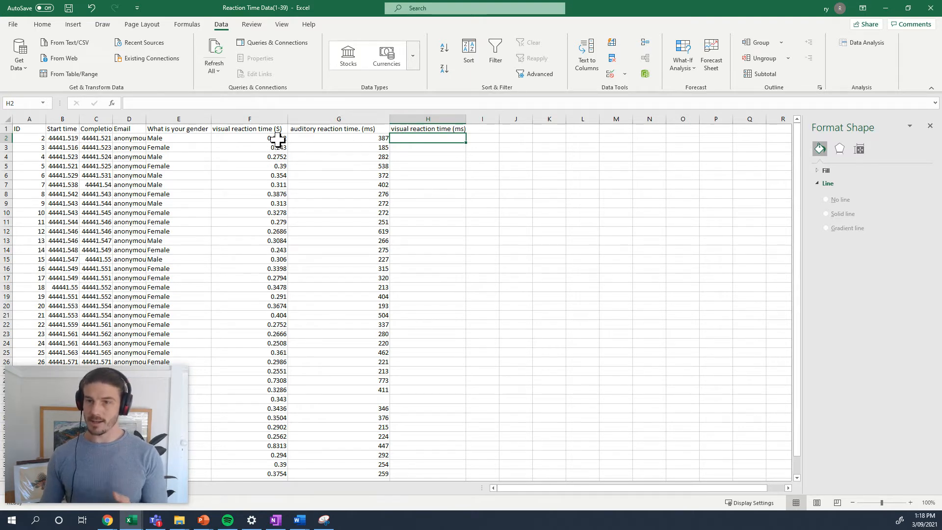
double_click(456, 139)
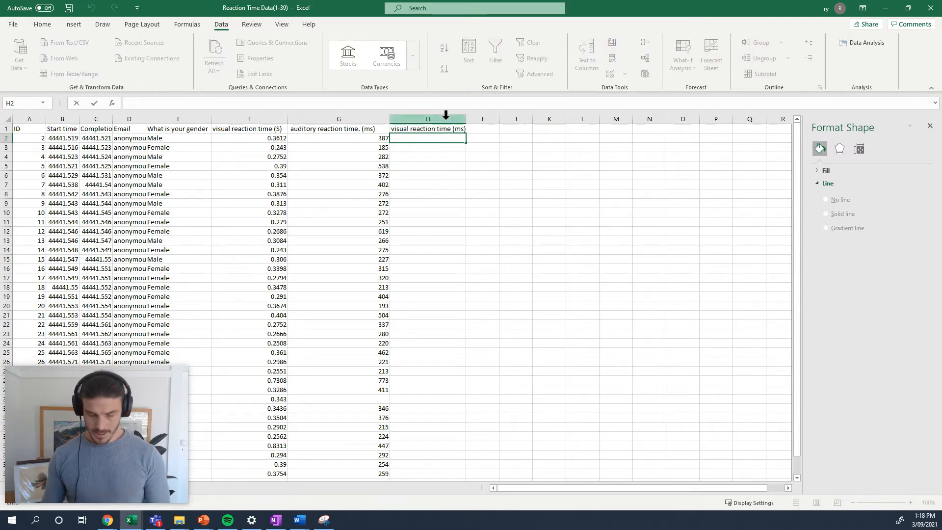
type("=")
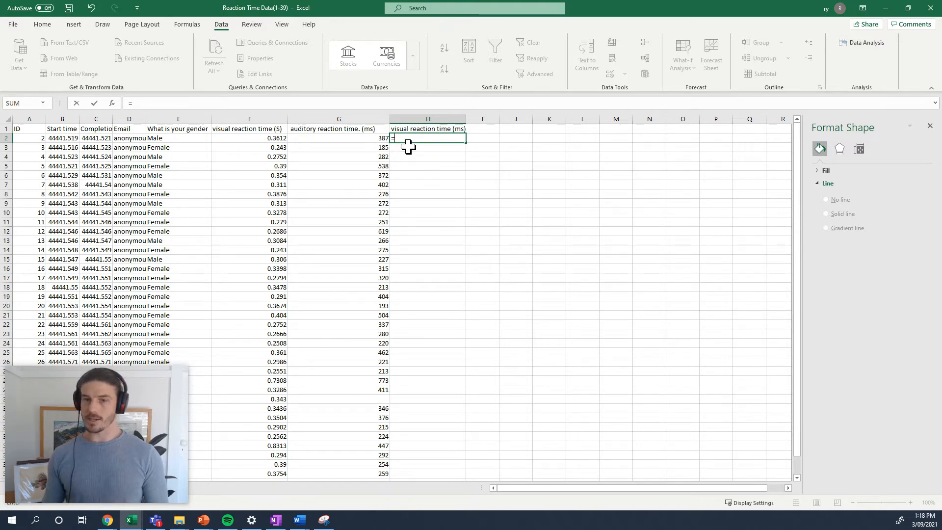
left_click(269, 138)
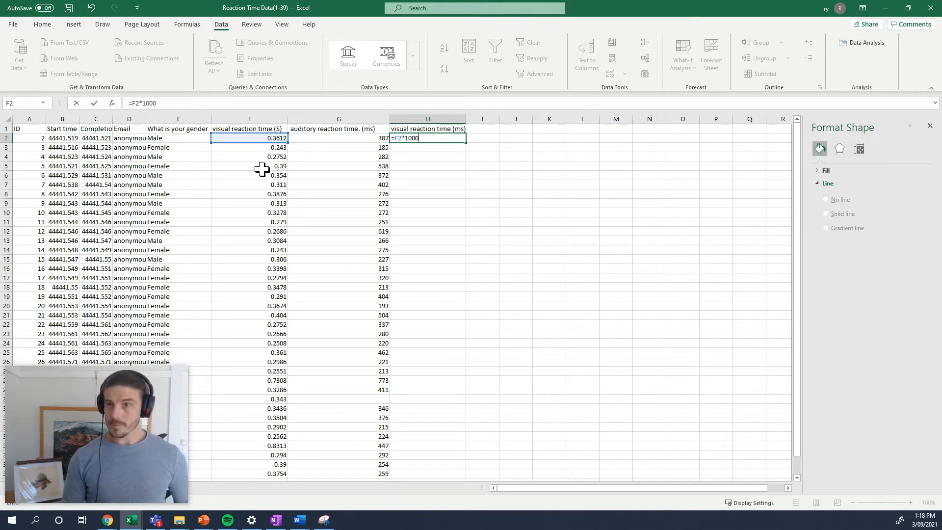
key("Return")
left_click(464, 195)
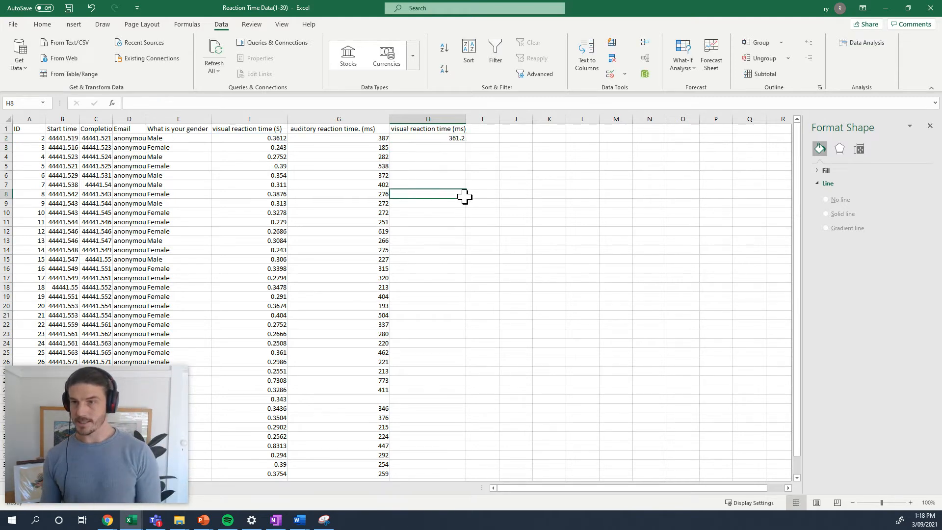
Step: Fill the conversion formula from H2 down column H to the last data row, row 40
left_click(457, 136)
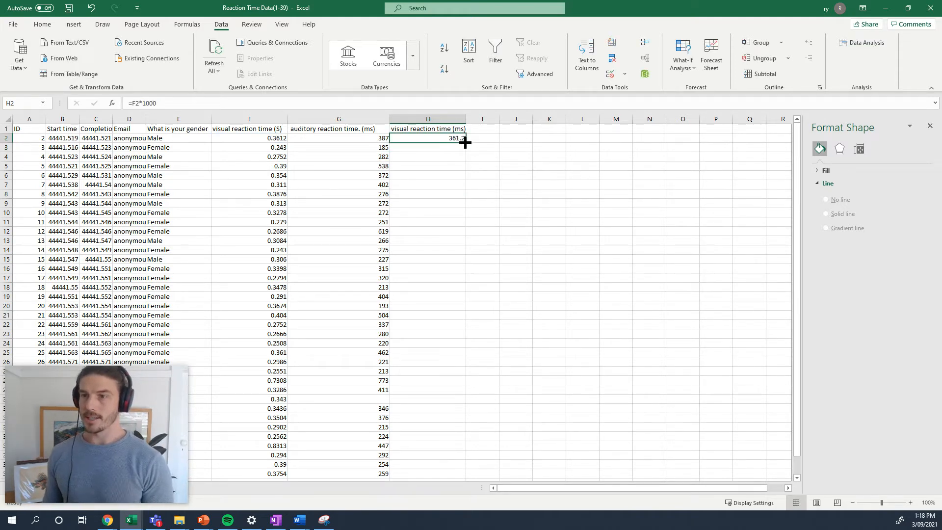
mouse_move(468, 142)
left_mouse_down()
mouse_move(452, 377)
mouse_move(464, 142)
left_mouse_up()
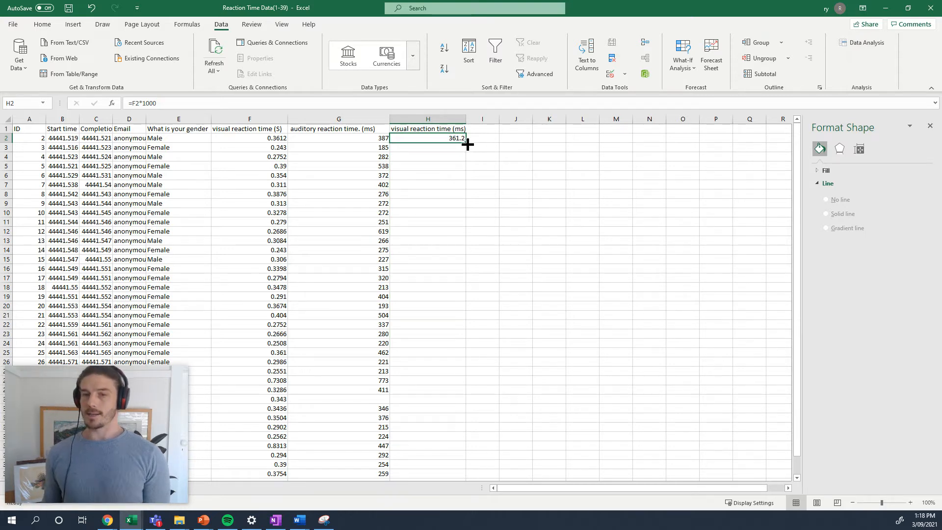
left_click_drag(467, 142, 466, 469)
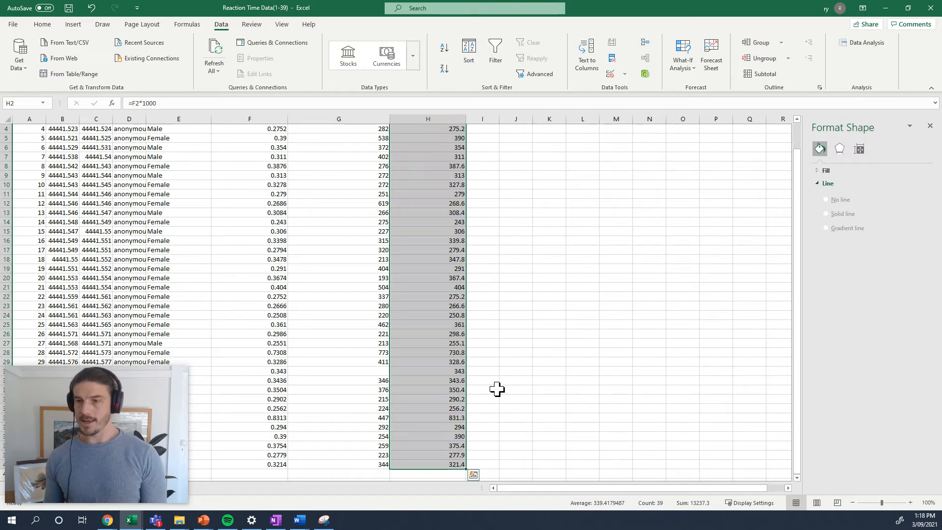
Step: Review the auditory and visual millisecond reaction time columns, from their headers down to the last data row
left_click(489, 229)
scroll(488, 229, "up", 1)
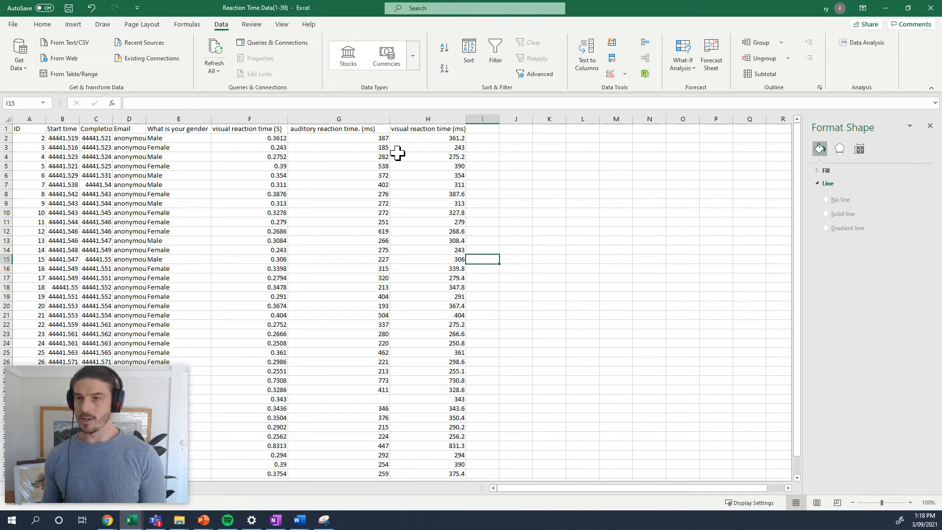
left_click(355, 128)
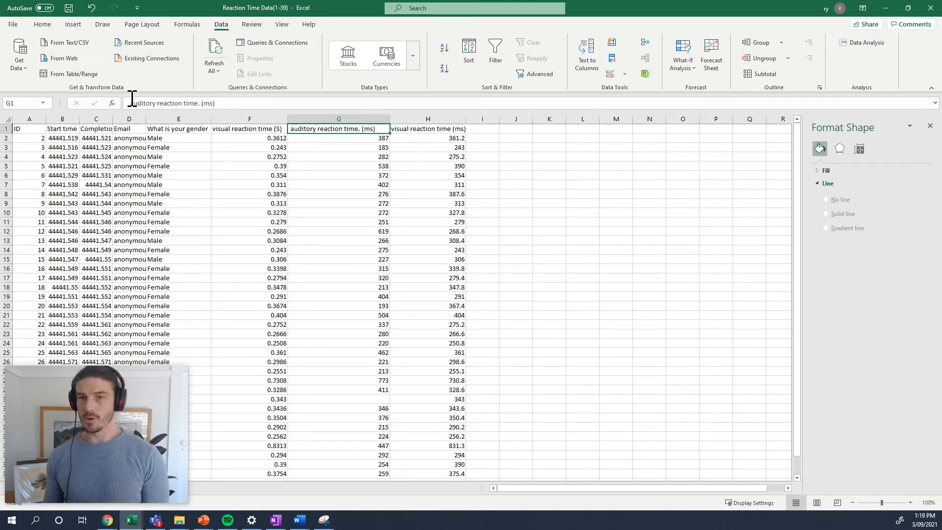
left_click(421, 130)
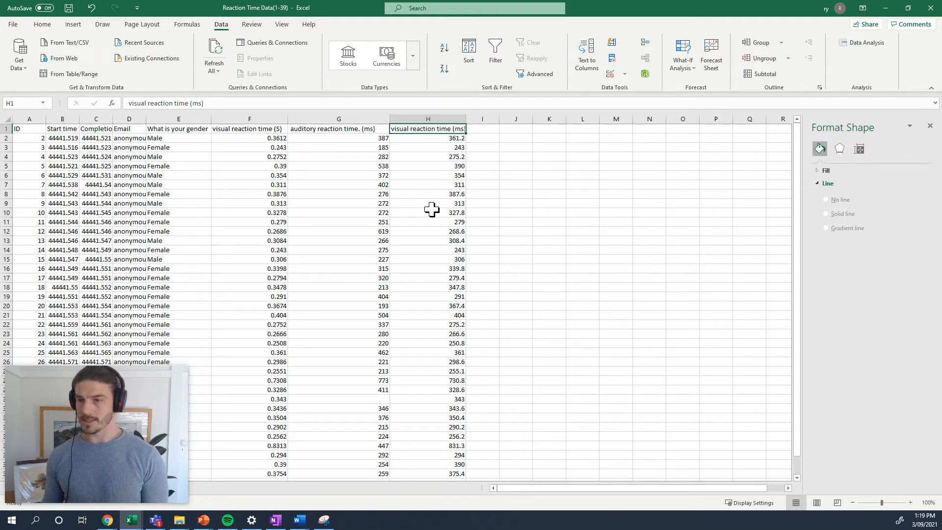
left_click(512, 194)
scroll(444, 196, "down", 5)
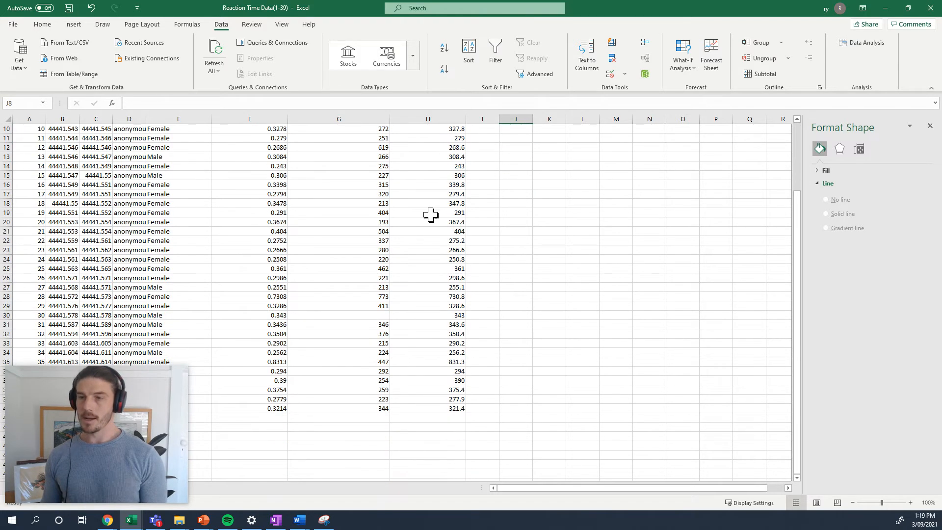
left_click(376, 370)
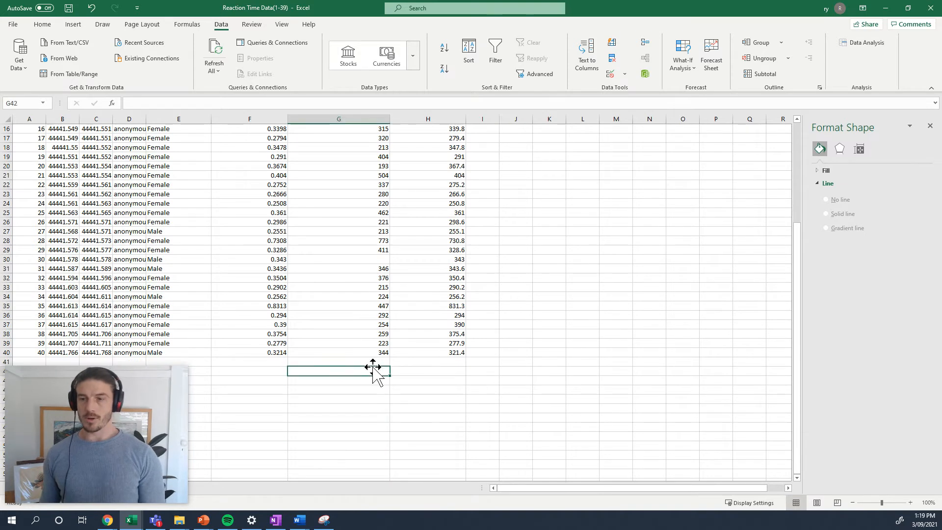
scroll(523, 316, "up", 5)
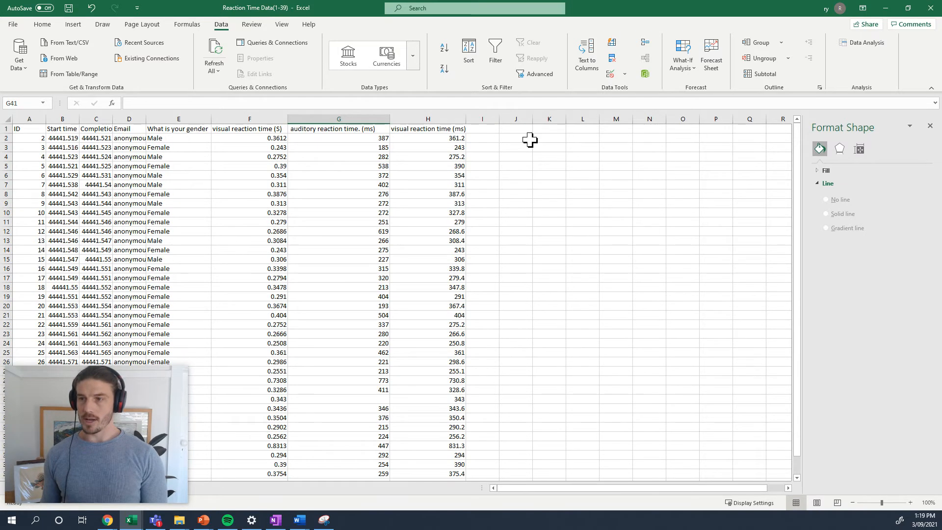
Step: Enter the row label "means" in cell J2, beside the data table
left_click(531, 140)
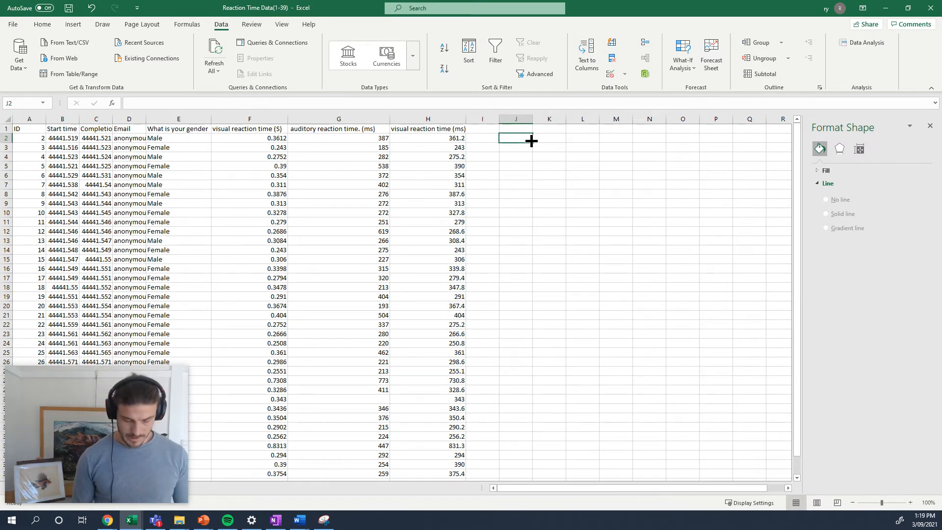
type("means")
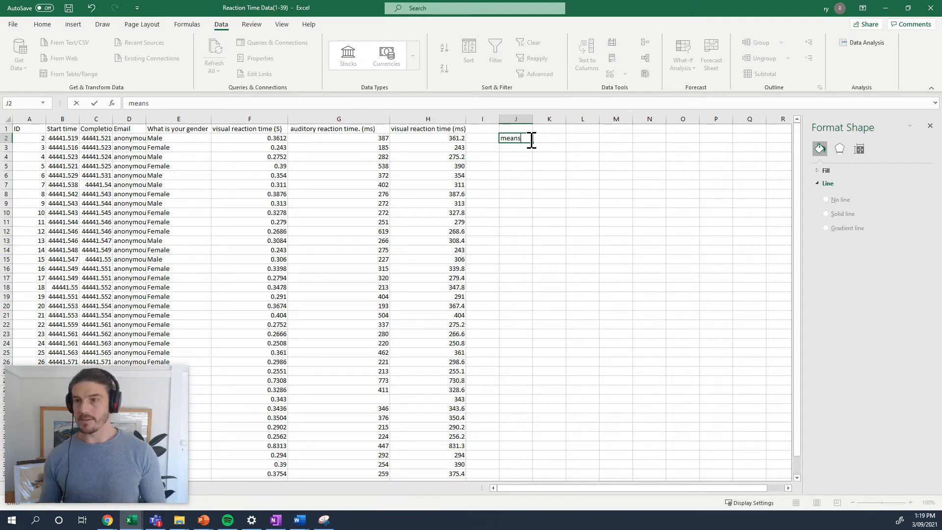
left_click(569, 177)
Step: Copy the auditory and visual millisecond headers from G1:H1 into K1:L1 and autofit column K
left_click_drag(343, 128, 420, 128)
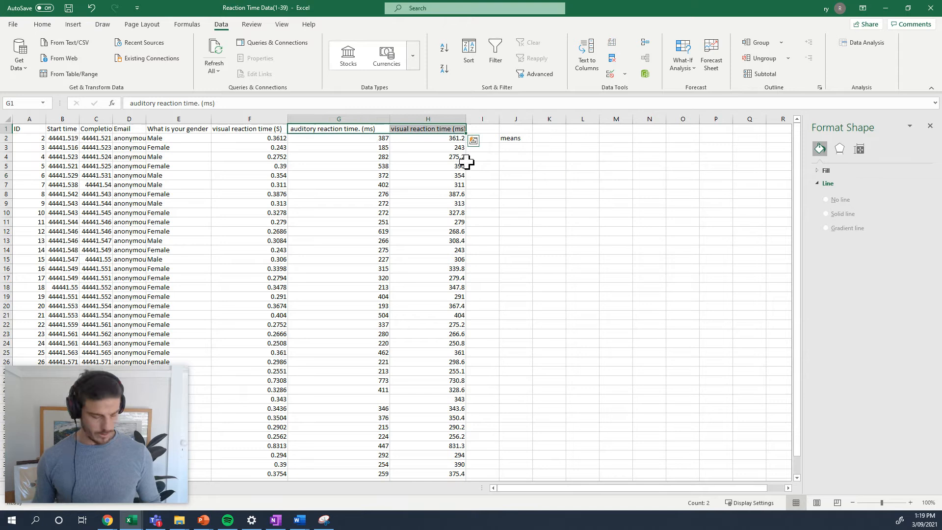
key("ctrl+c")
left_click(543, 131)
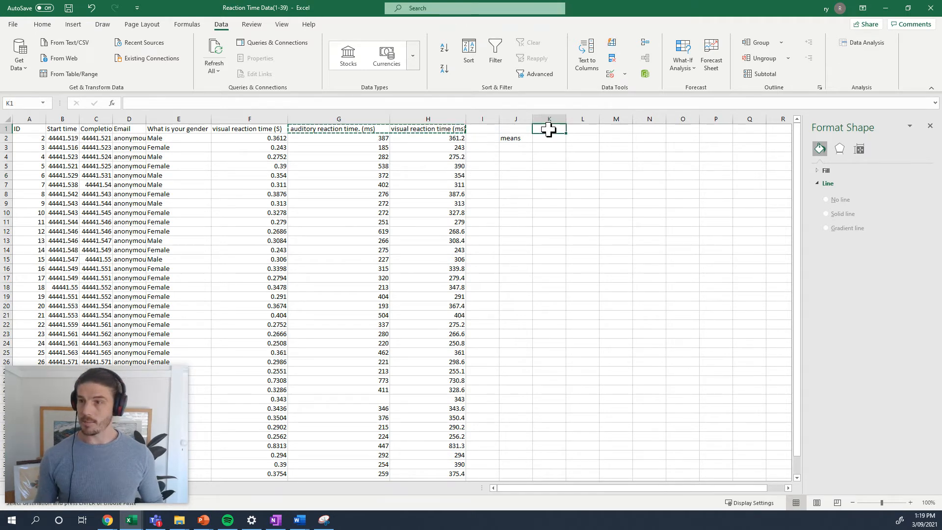
key("ctrl+v")
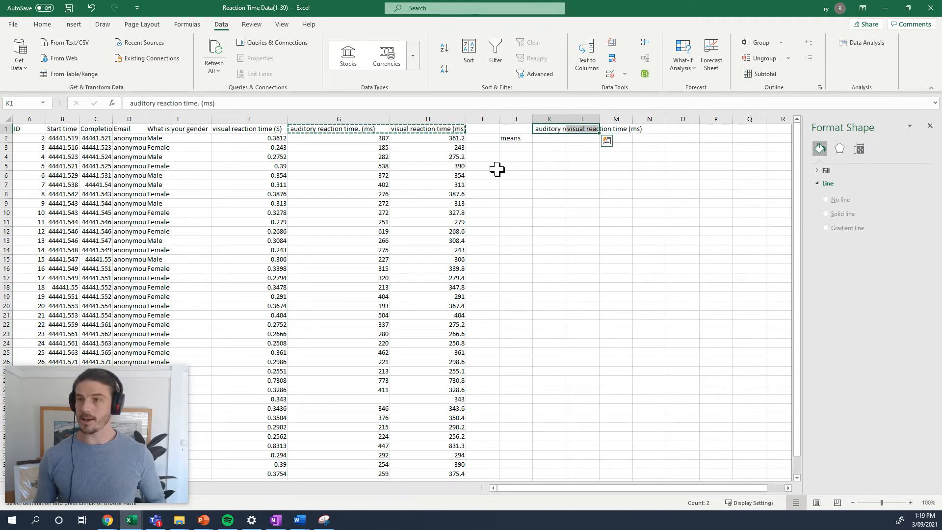
double_click(565, 120)
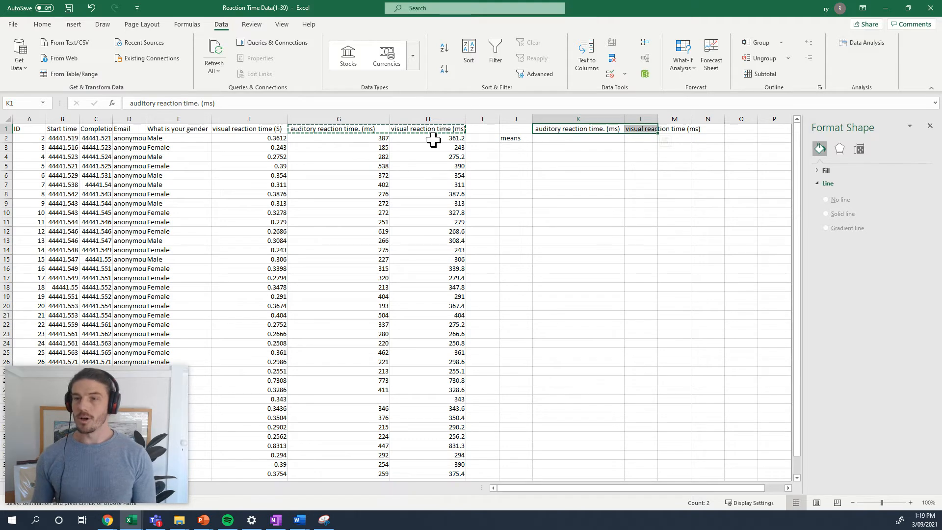
Step: Enter the formula =AVERAGE(G2:G40) in cell K2 to calculate the mean auditory reaction time
left_click(560, 203)
left_click(591, 146)
left_click(572, 130)
left_click(562, 137)
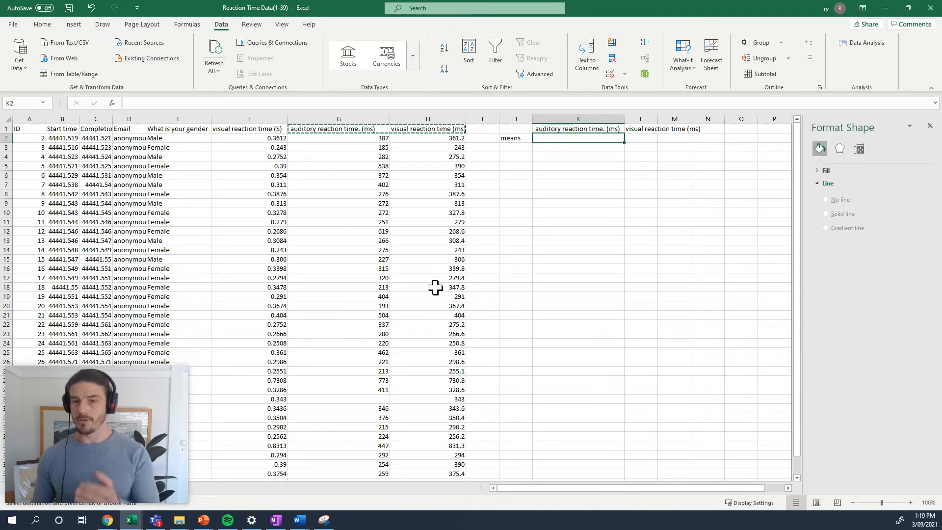
double_click(551, 141)
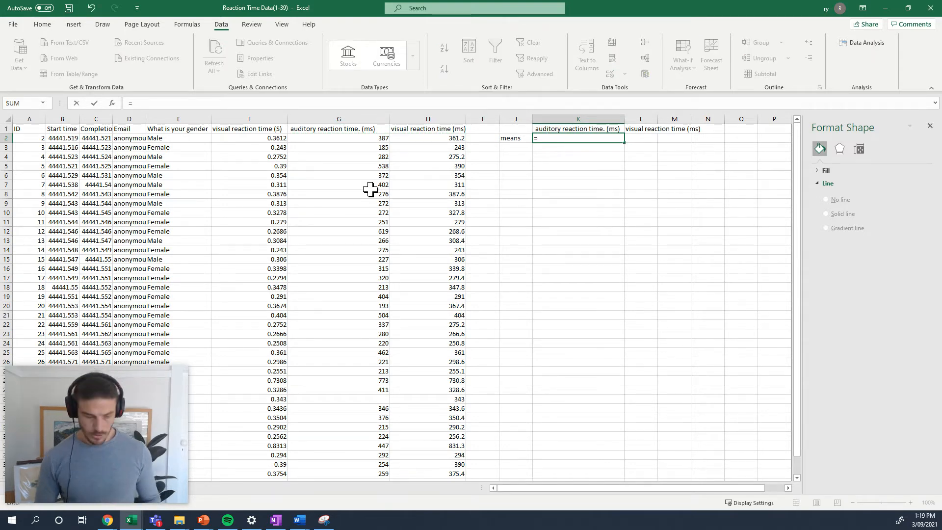
type("ave")
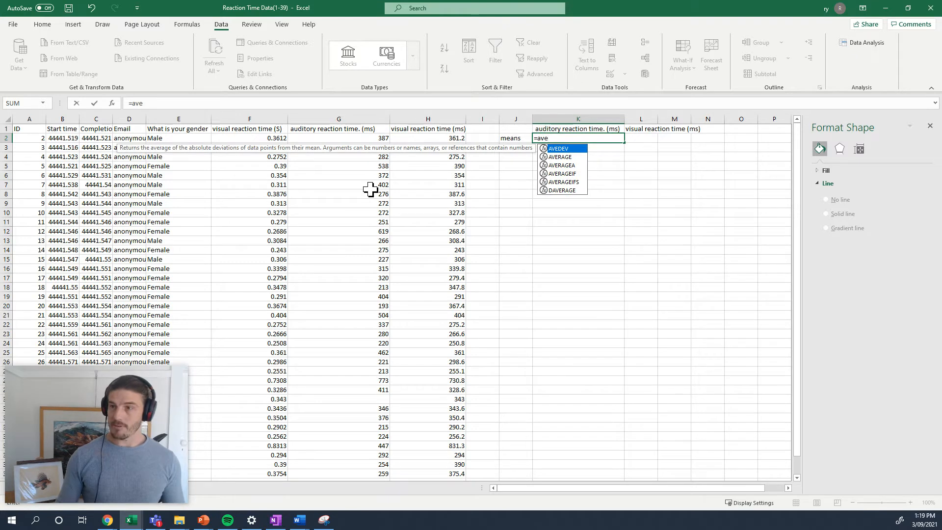
double_click(560, 157)
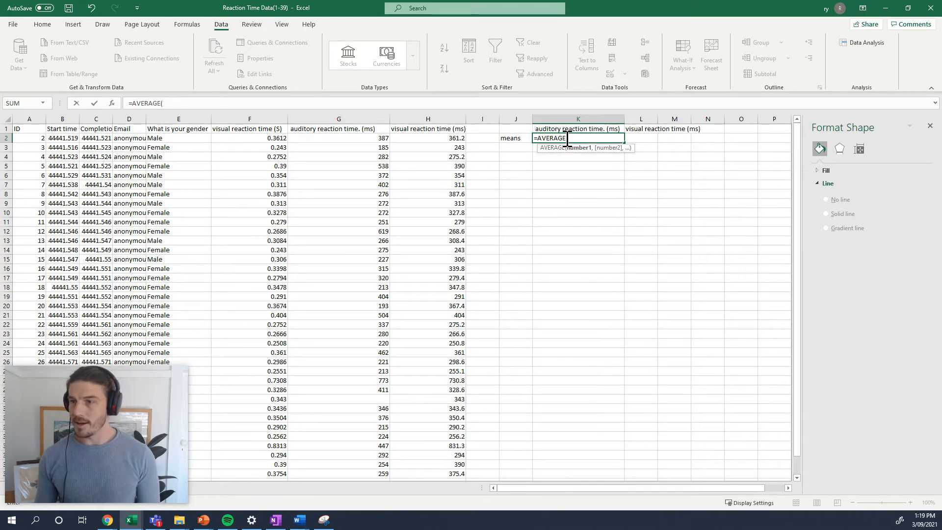
left_click_drag(376, 138, 373, 465)
scroll(539, 265, "up", 1)
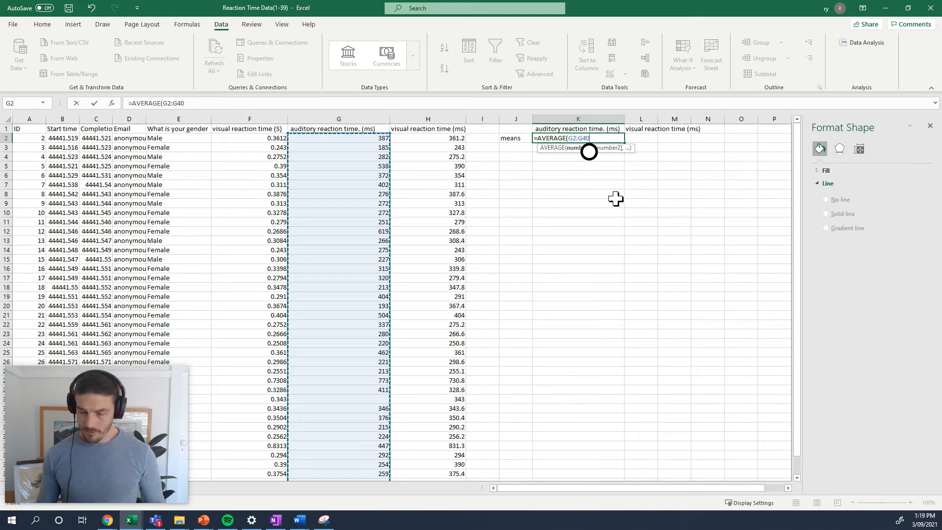
type(")")
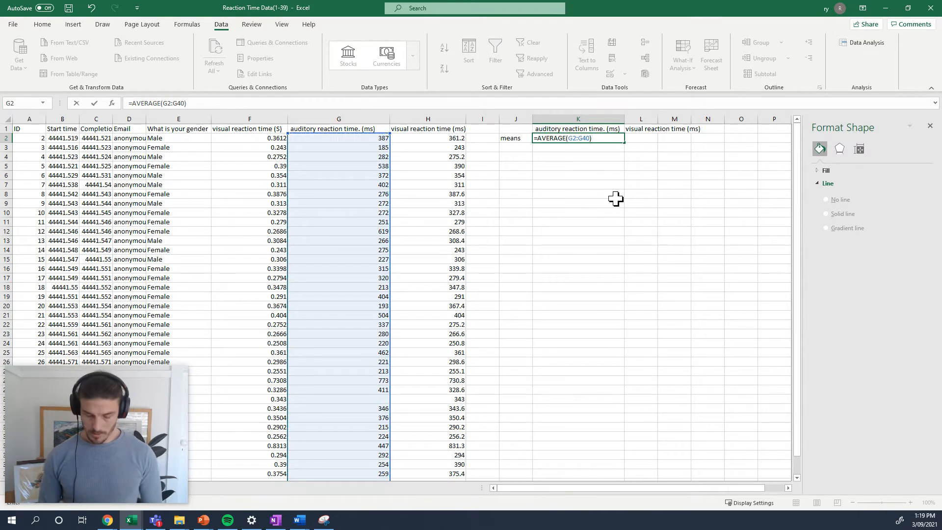
key("Return")
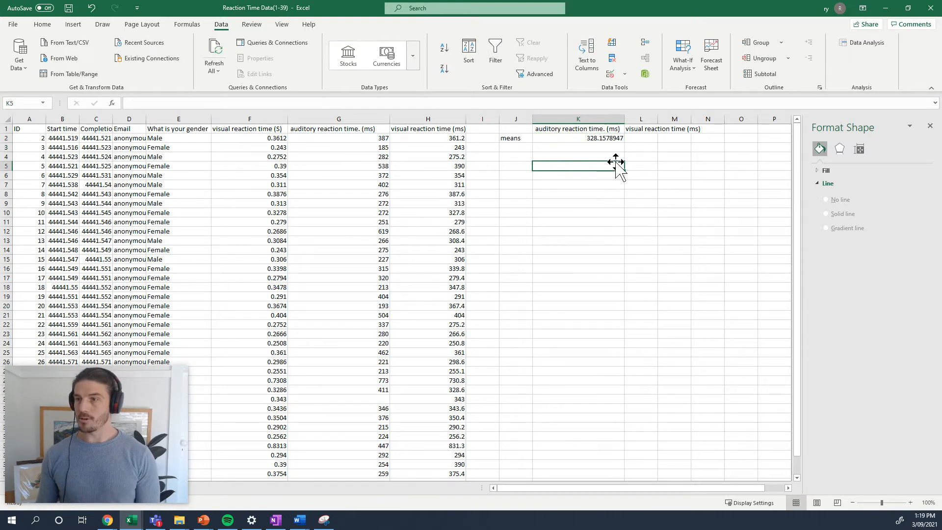
Step: Autofit column L and fill the average formula from K2 across to L2, checking the range it references
left_click(617, 140)
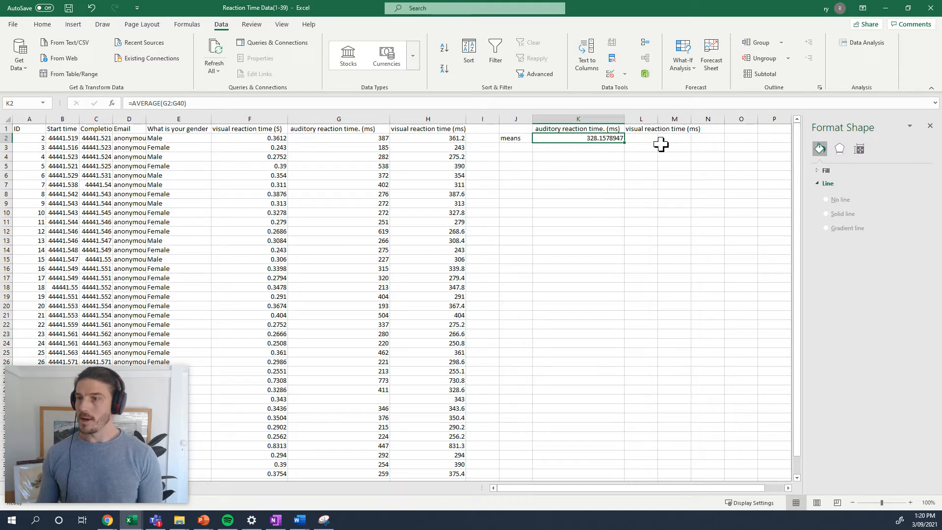
double_click(660, 114)
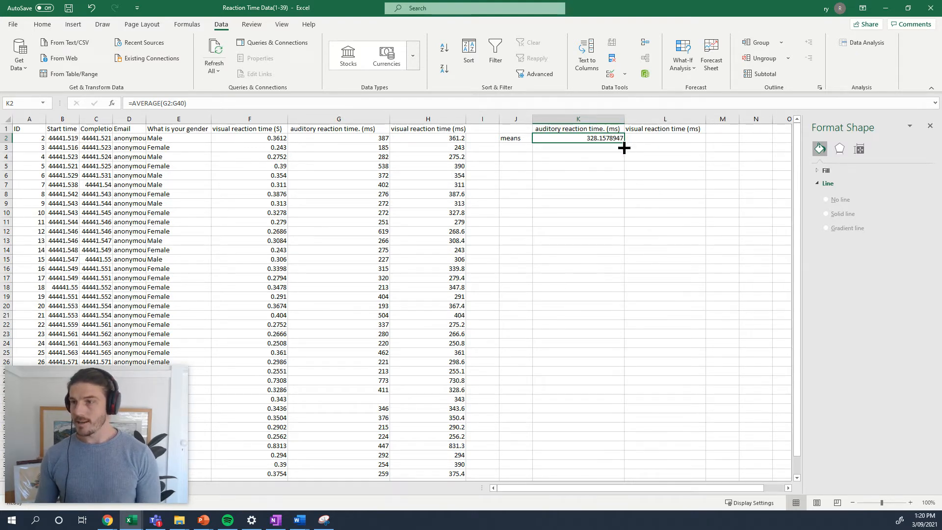
left_click_drag(625, 144, 675, 143)
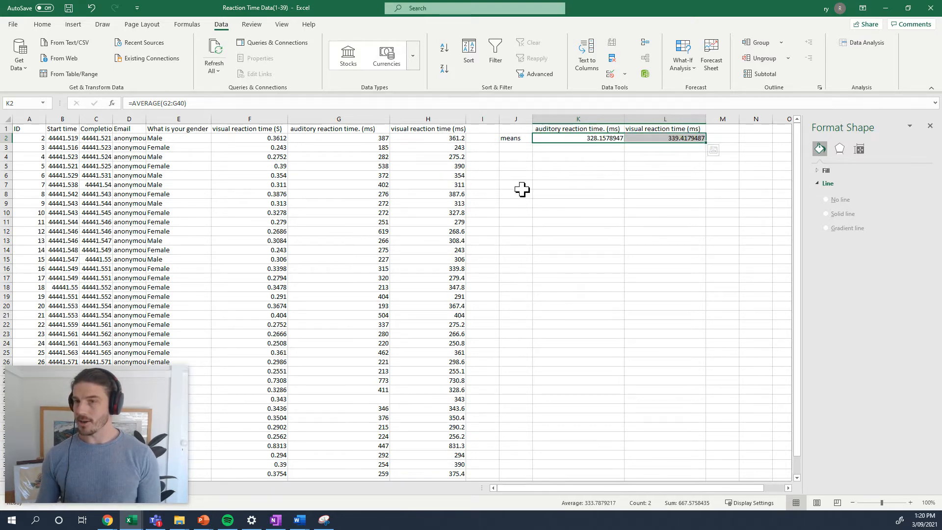
left_click(672, 144)
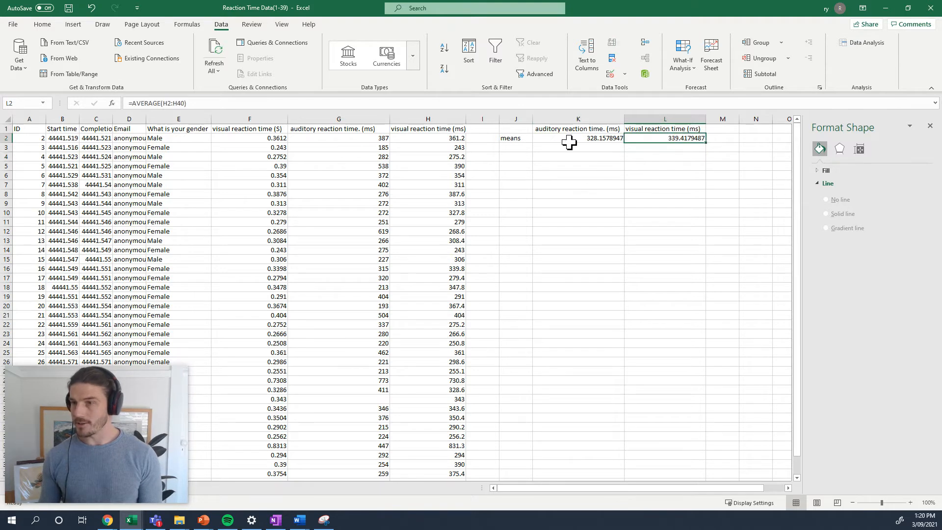
left_click(245, 104)
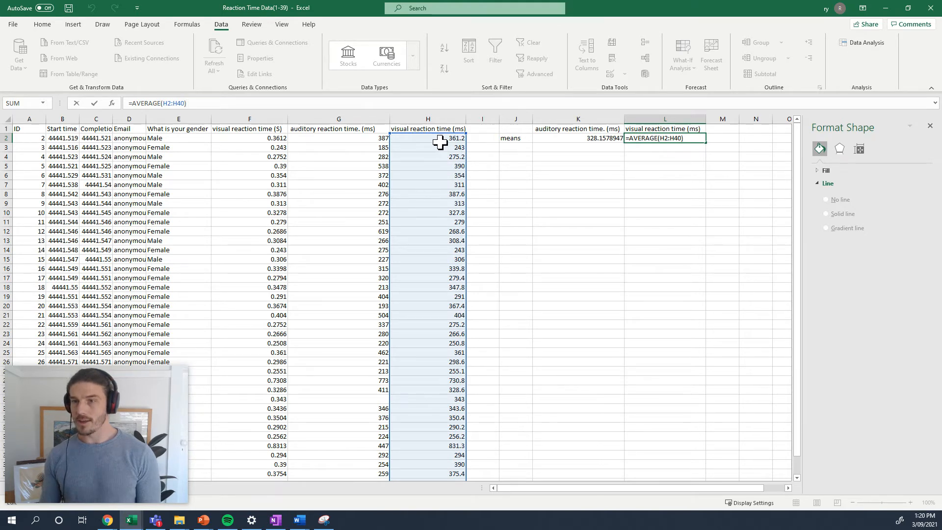
left_click(587, 138)
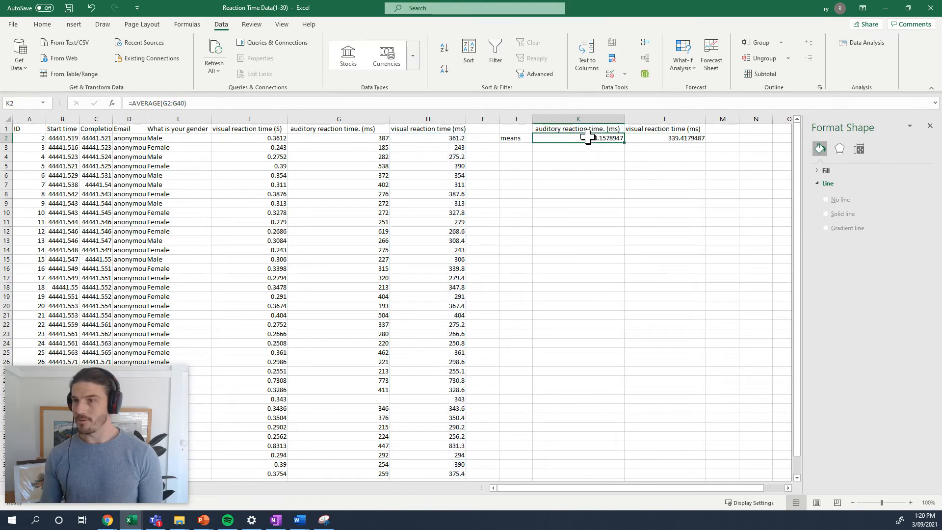
left_click(657, 138)
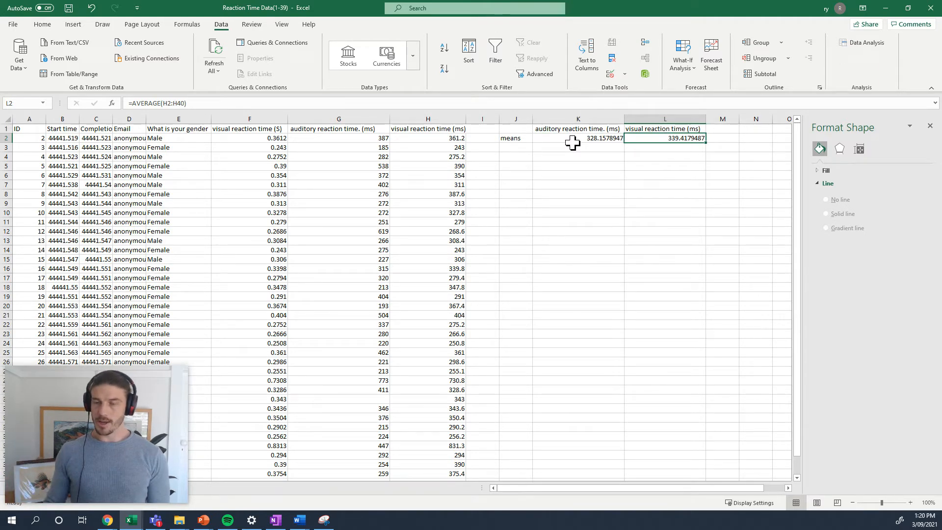
Step: Enter the row label "sample number(n)" in cell J3 and widen column J to fit it
left_click(509, 148)
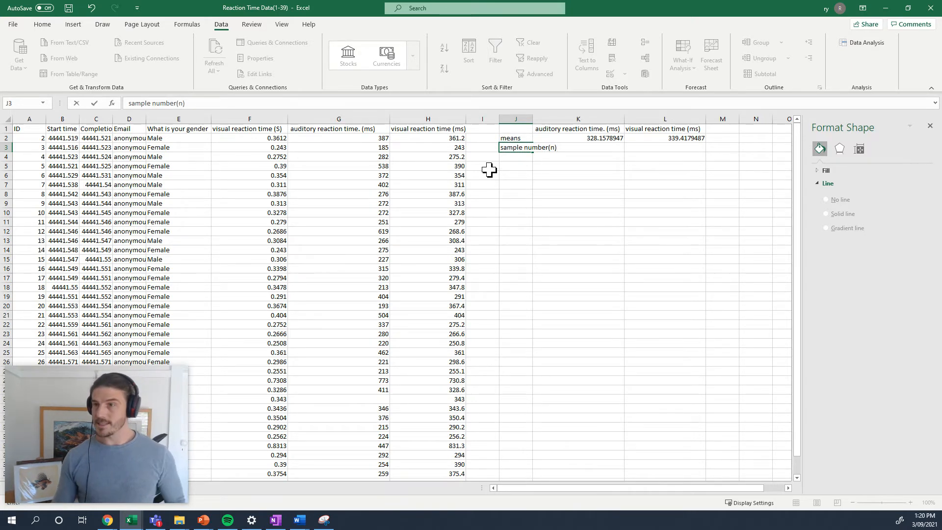
left_click(527, 119)
left_click_drag(532, 119, 559, 123)
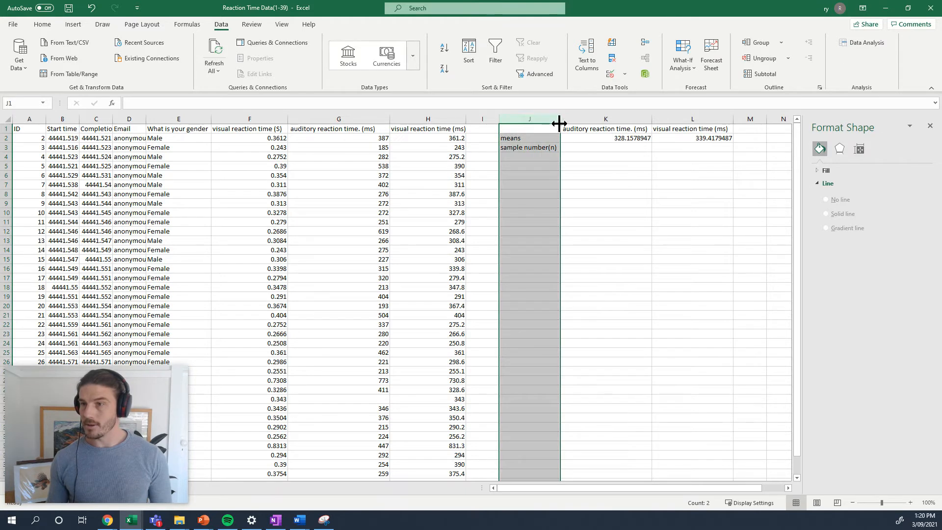
left_click(553, 158)
Step: Enter the formula =COUNT(G2:G40) in cell K3 to calculate the auditory sample number
left_click(569, 151)
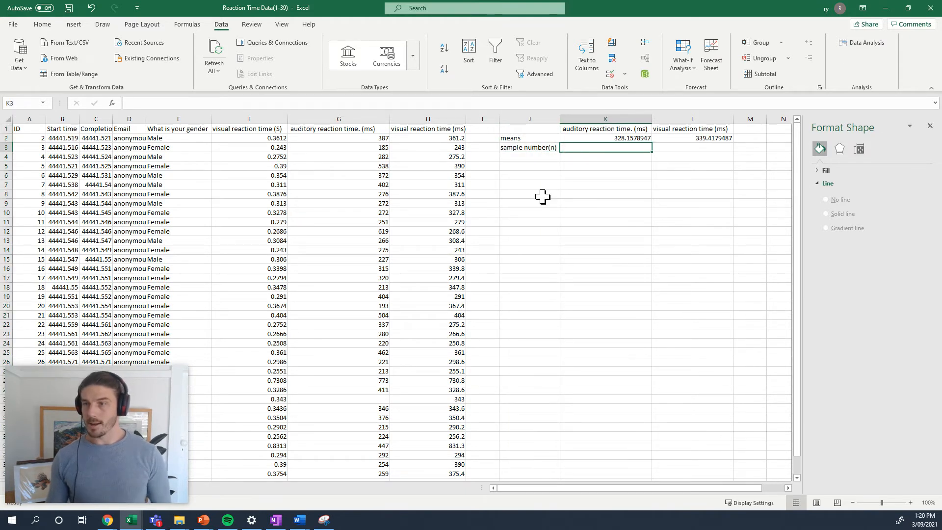
type("=")
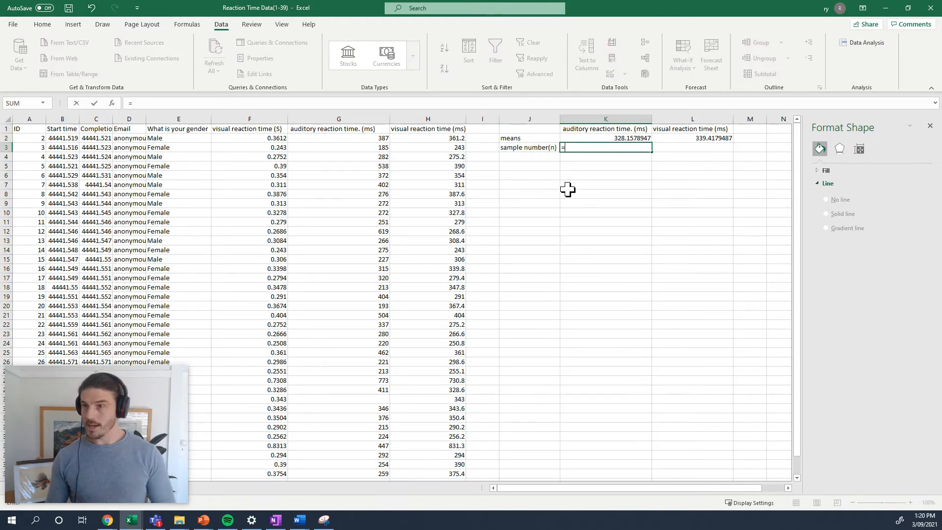
type("count")
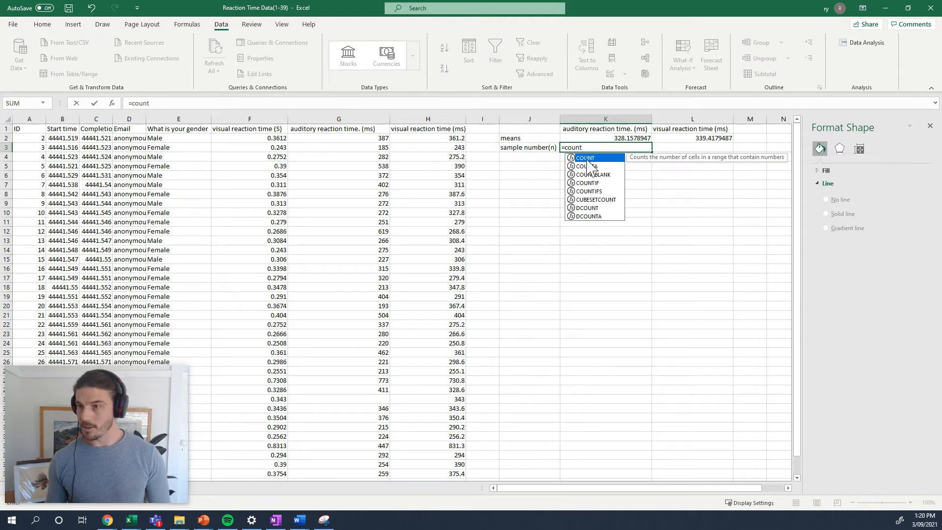
key("Tab")
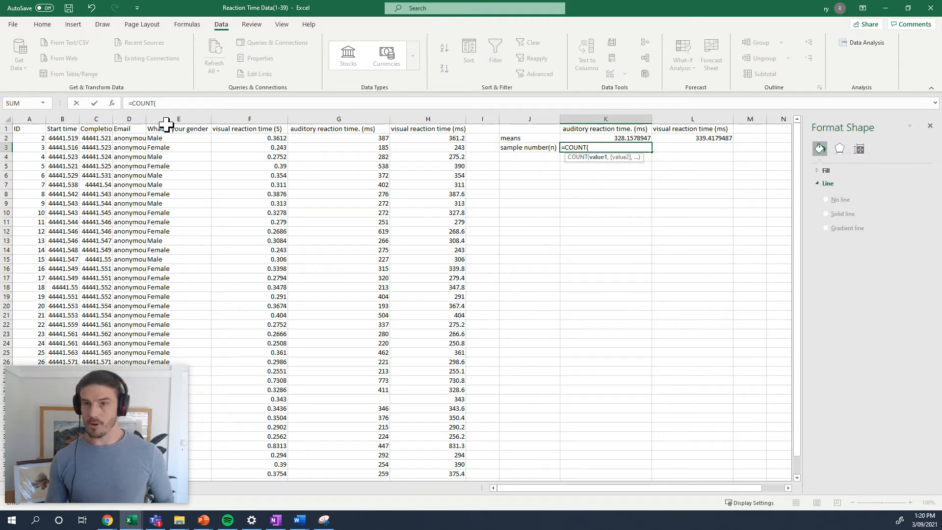
left_click_drag(374, 139, 381, 466)
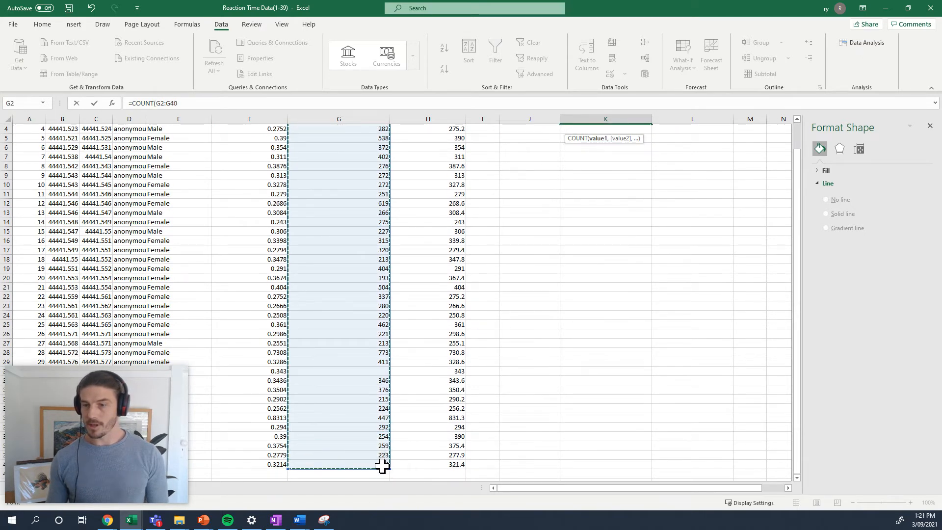
scroll(443, 326, "up", 1)
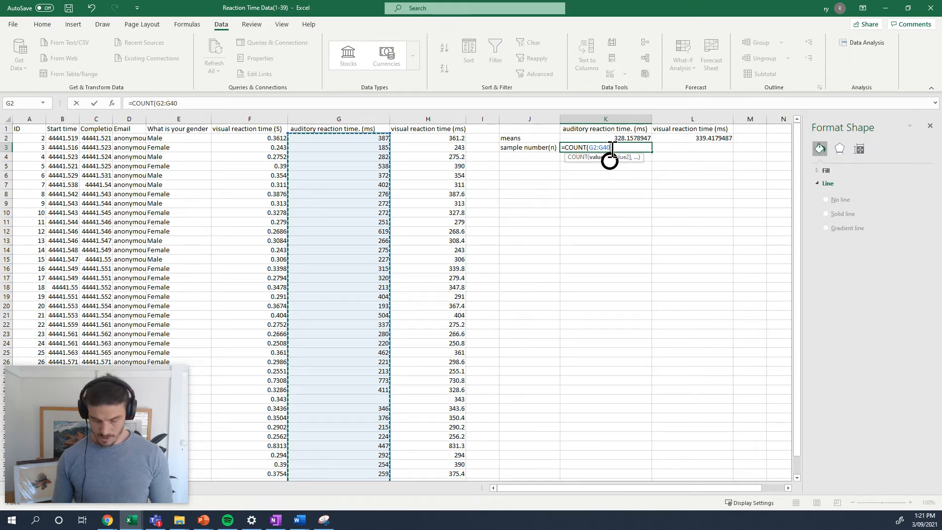
type(")")
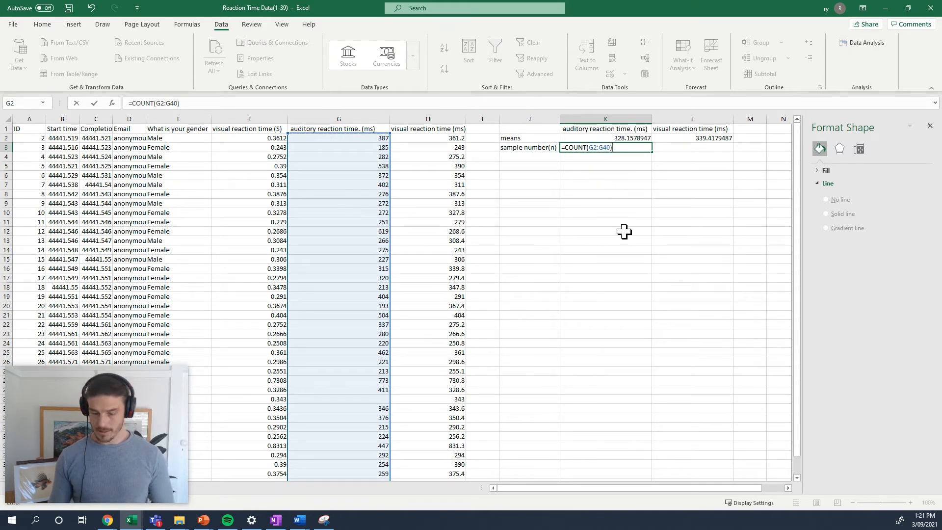
key("Return")
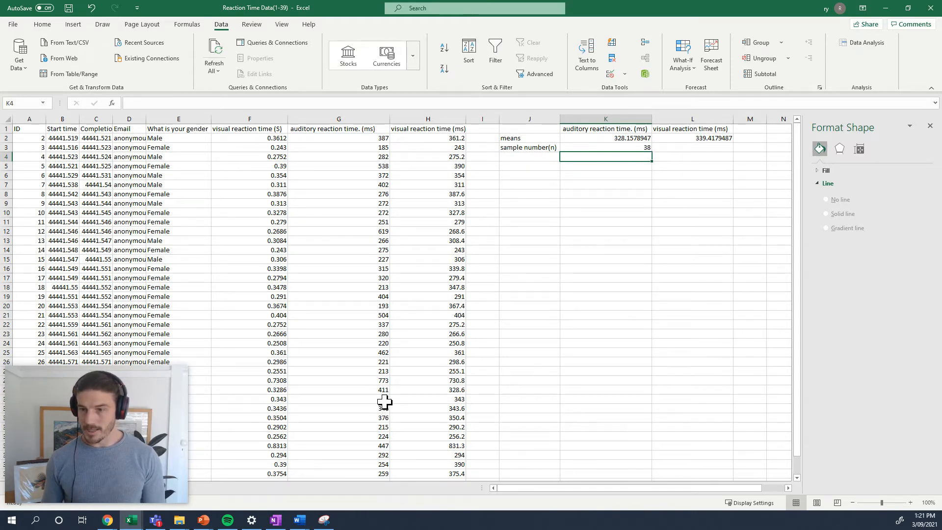
Step: Fill the count formula from K3 across to L3, then check its referenced range and the blank auditory cell G30
scroll(437, 230, "down", 5)
scroll(442, 347, "up", 5)
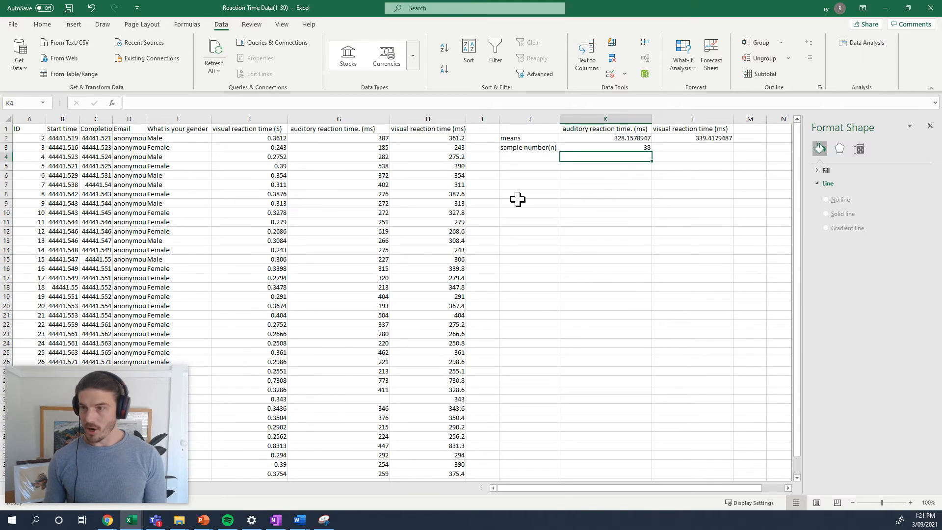
scroll(442, 392, "down", 3)
scroll(461, 295, "up", 3)
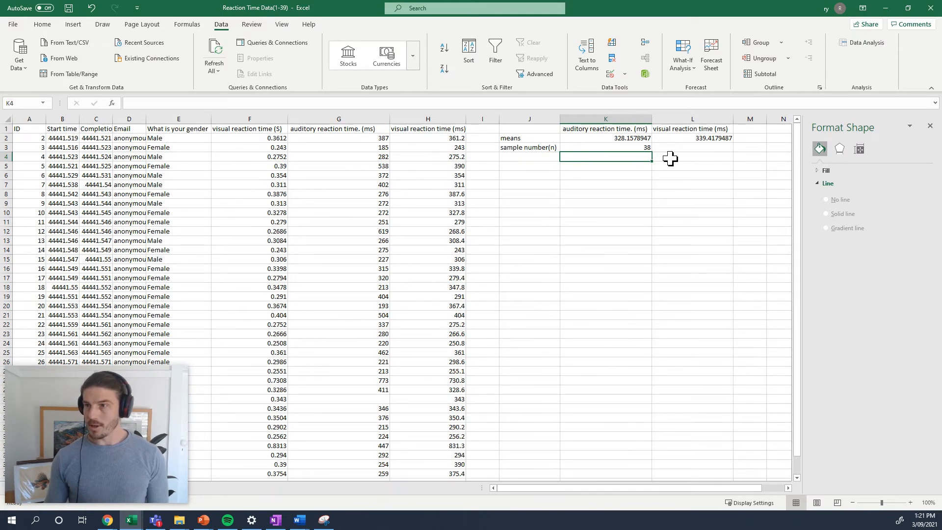
left_click(647, 148)
left_click_drag(651, 153, 697, 150)
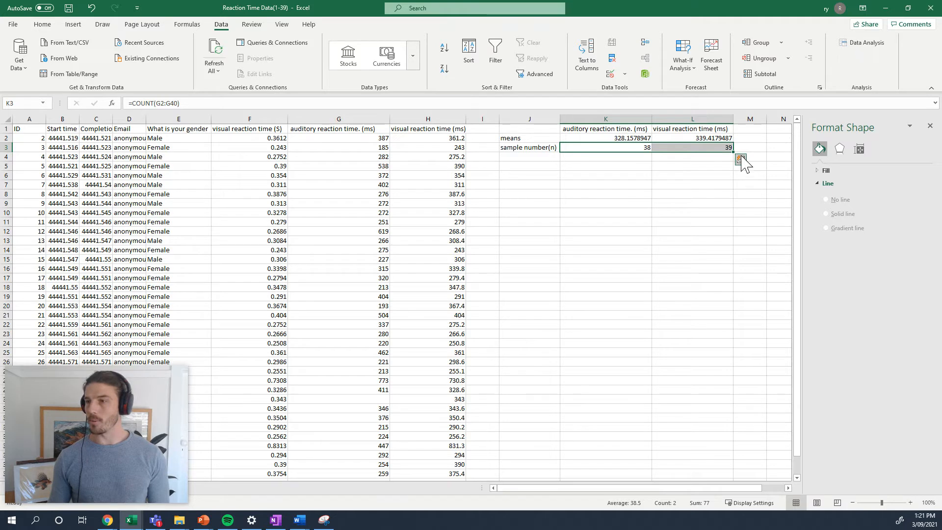
left_click(684, 165)
left_click(691, 148)
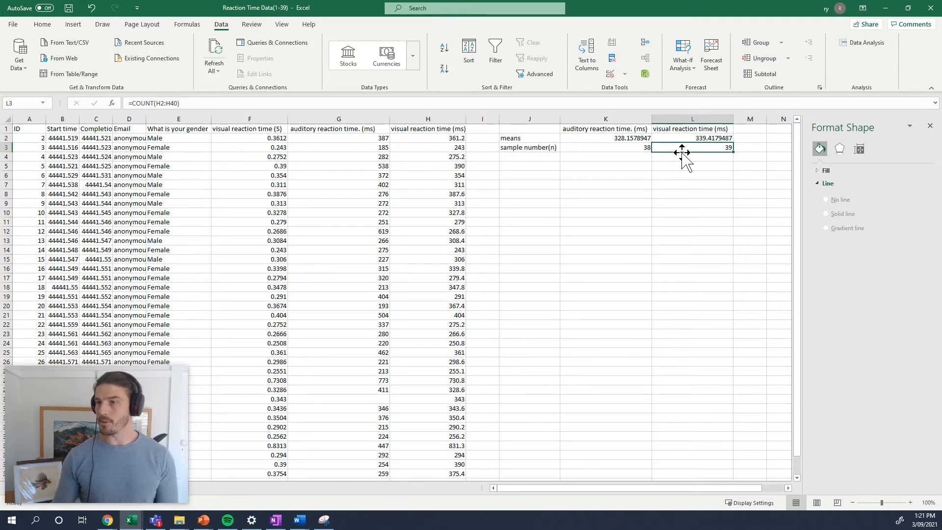
left_click(379, 400)
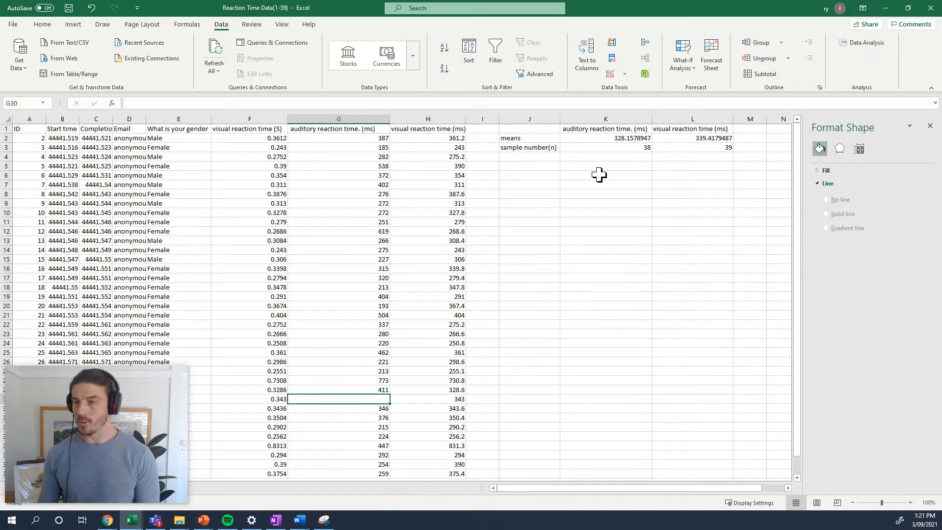
left_click(677, 193)
Step: Insert a 2-D clustered column chart of the headers and means in K1:L2 and move it below the summary table
left_click(525, 158)
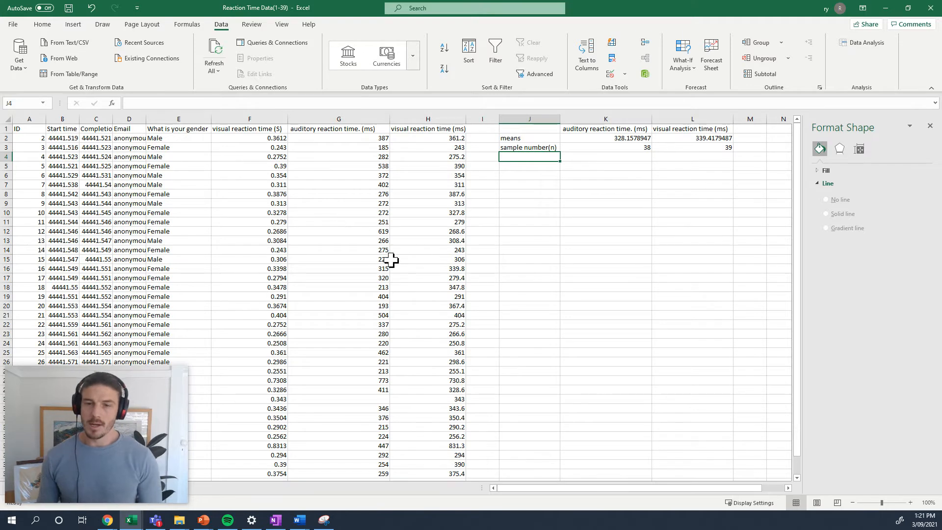
left_click(594, 260)
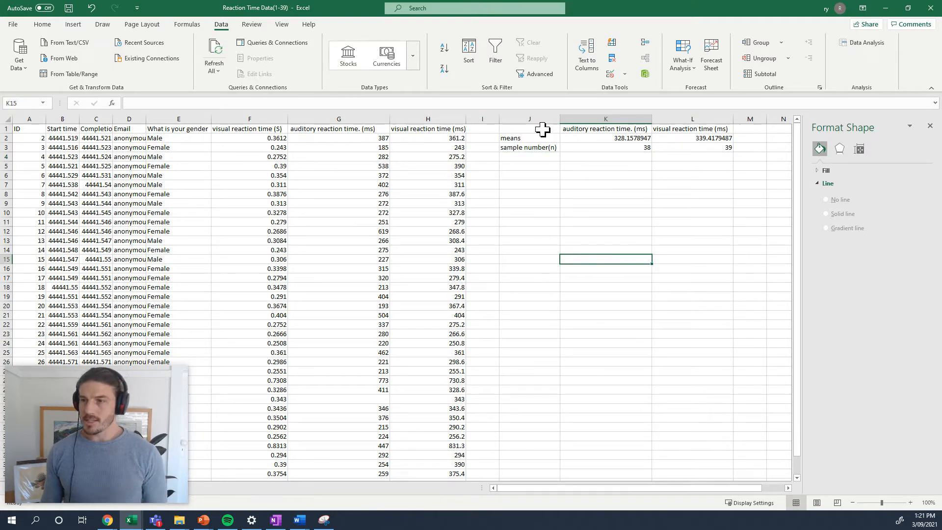
left_click_drag(542, 126, 713, 141)
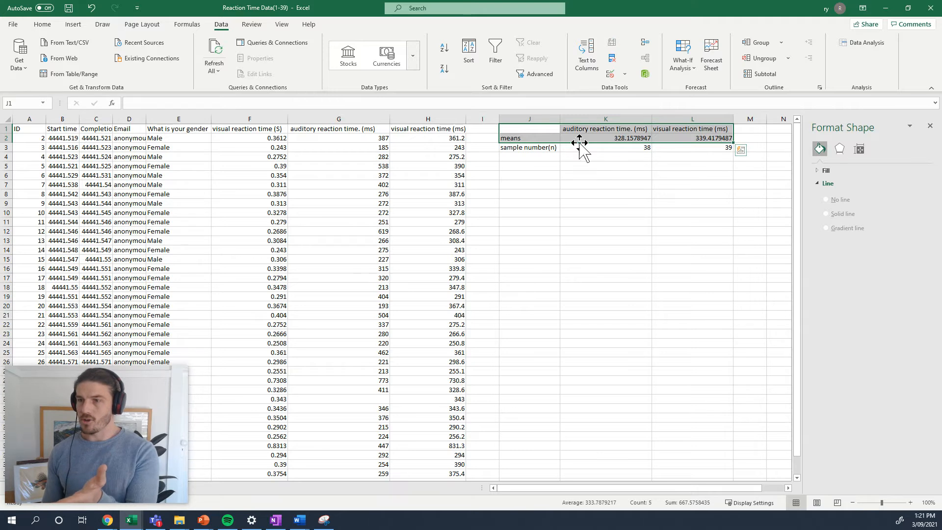
left_click_drag(596, 130, 693, 141)
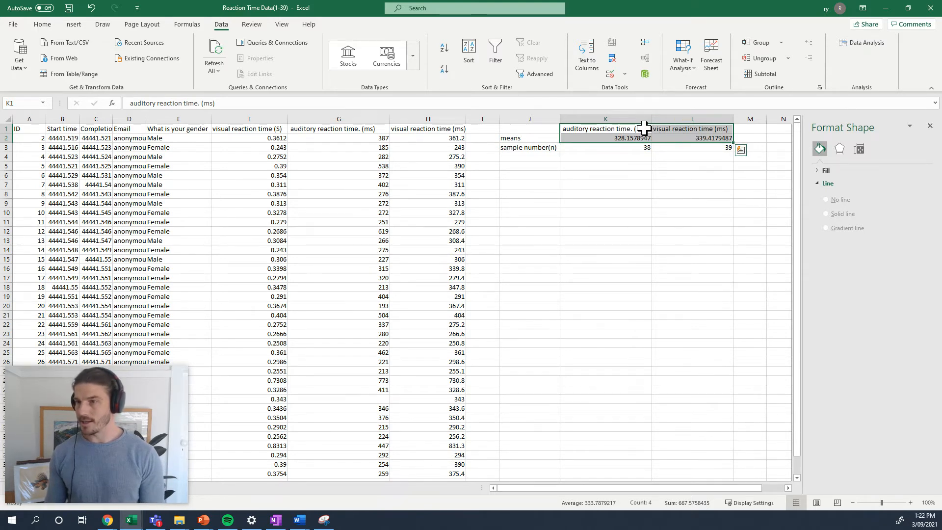
left_click(73, 26)
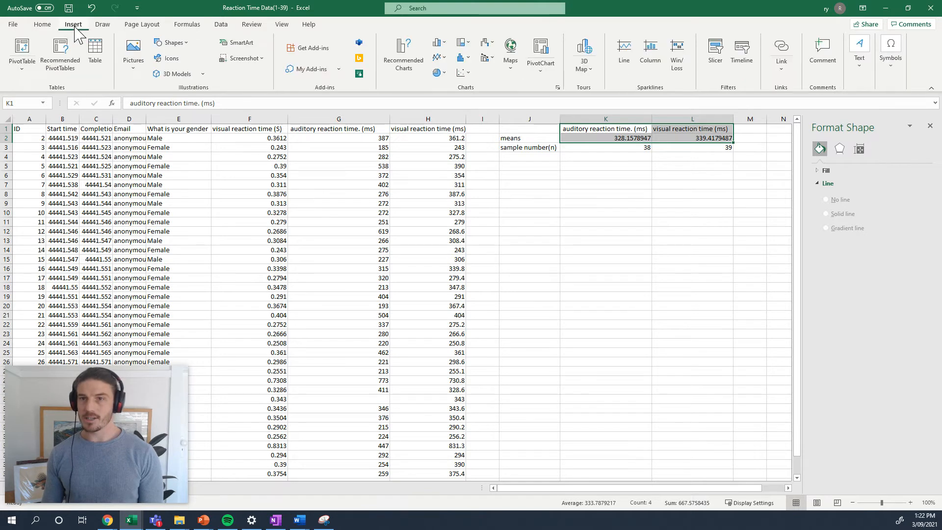
left_click(437, 43)
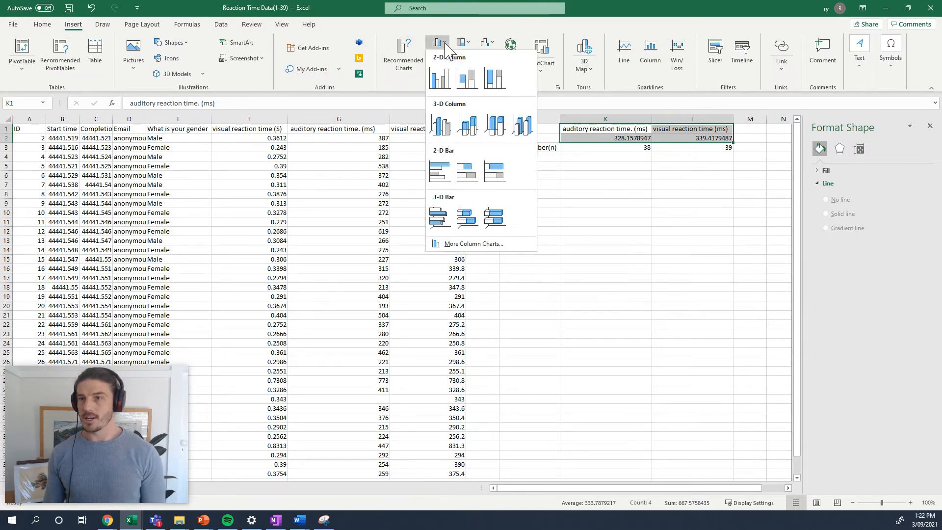
left_click(442, 85)
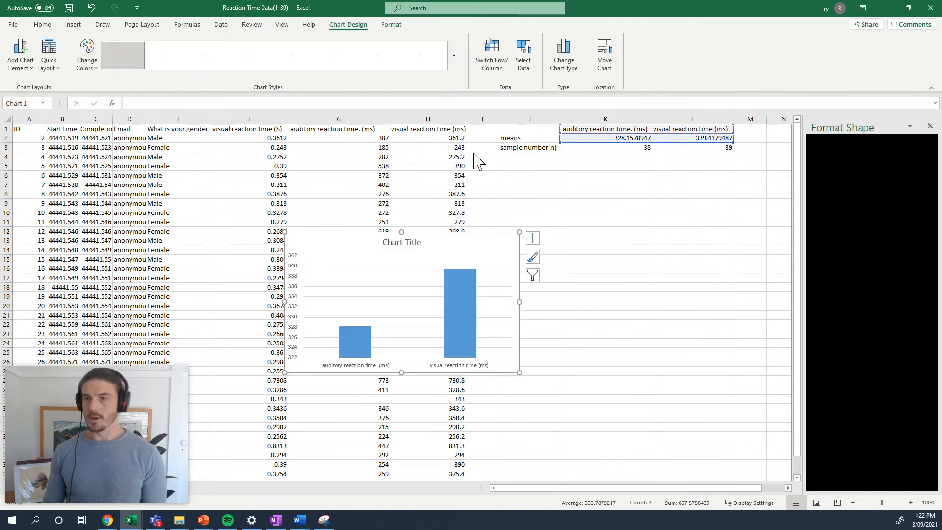
left_click_drag(373, 265, 586, 282)
Step: Change the chart title to "Mean Reaction Time"
left_click(635, 283)
double_click(635, 283)
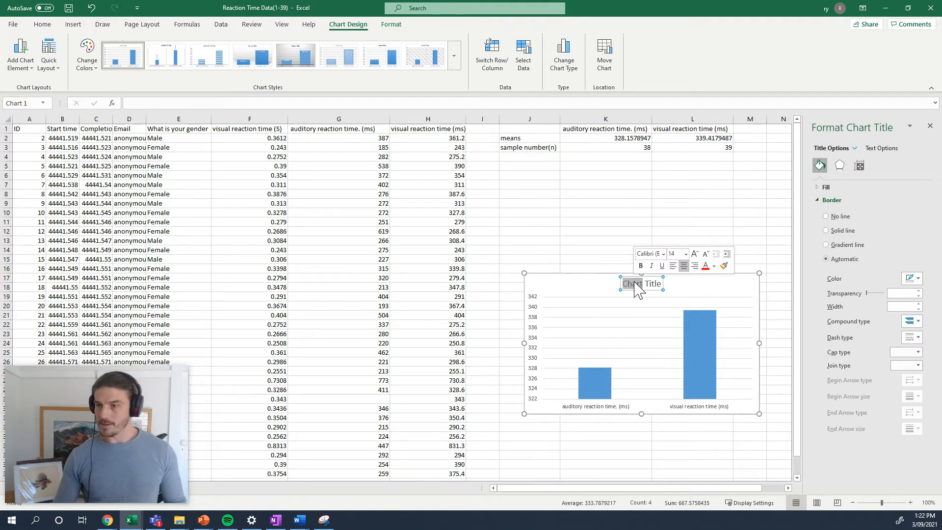
key("BackSpace")
type("Mean React")
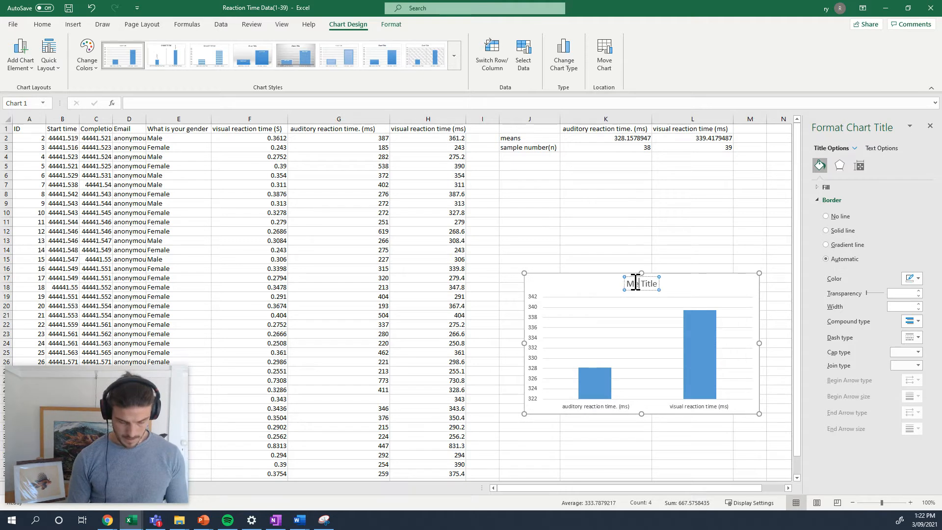
type("ion Time")
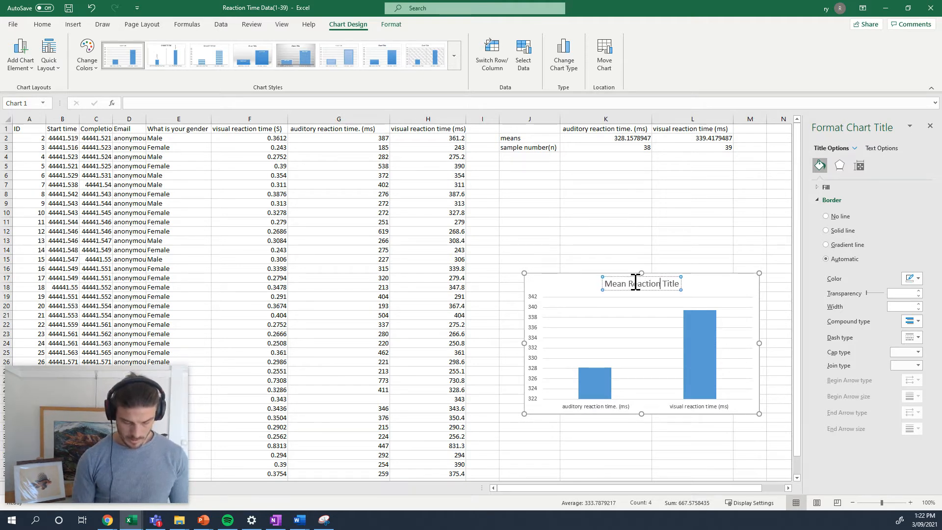
left_click_drag(671, 284, 711, 286)
key("BackSpace")
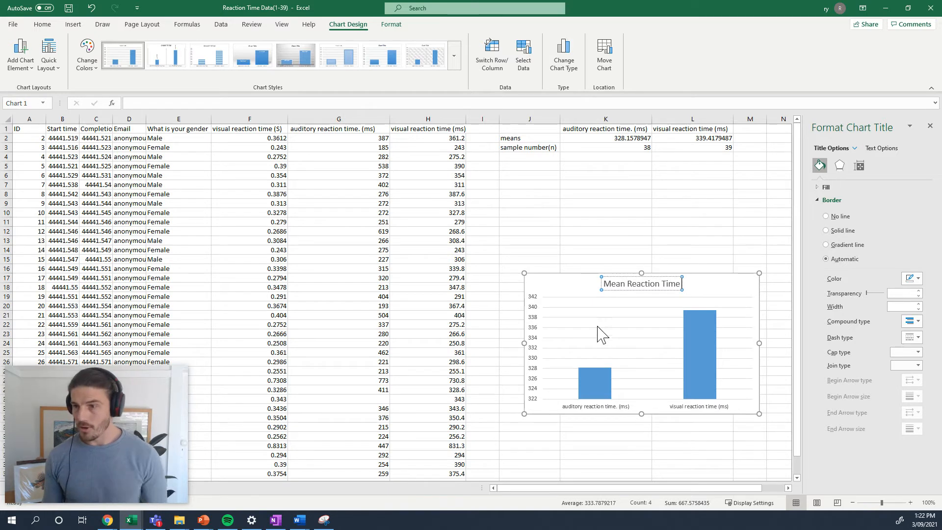
left_click(549, 260)
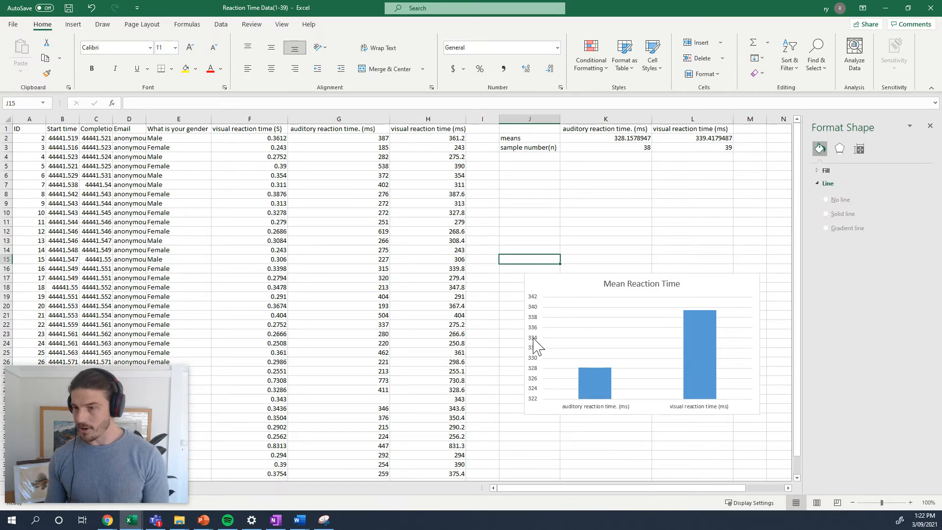
Step: Add a primary vertical axis title to the chart reading "Reaction time (ms)"
left_click(562, 276)
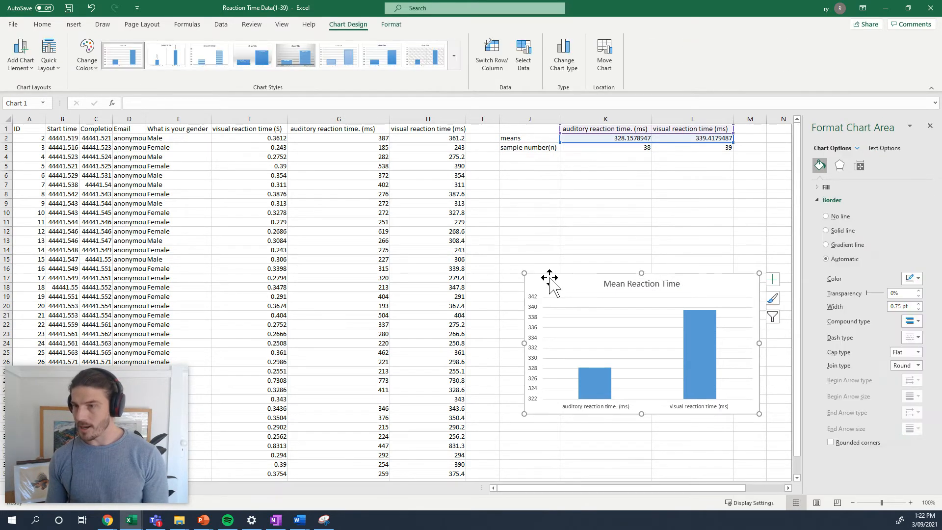
left_click(28, 74)
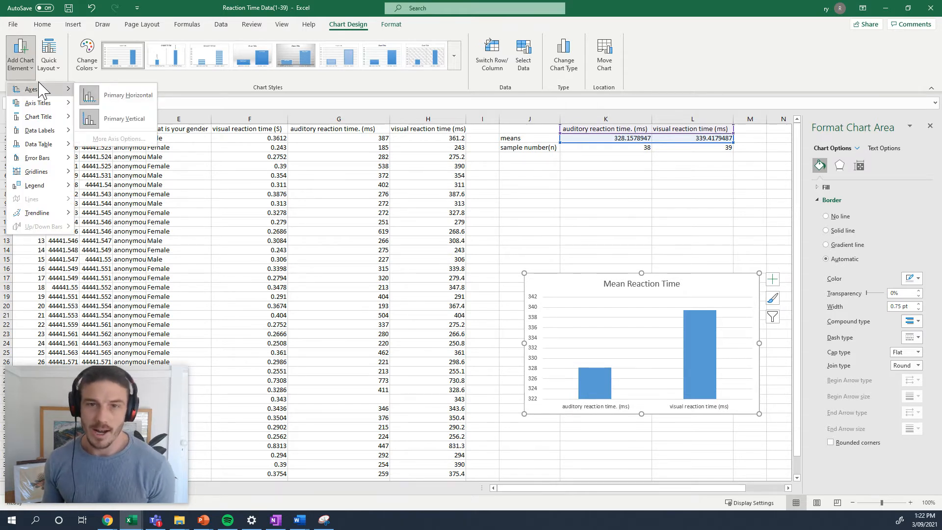
mouse_move(58, 105)
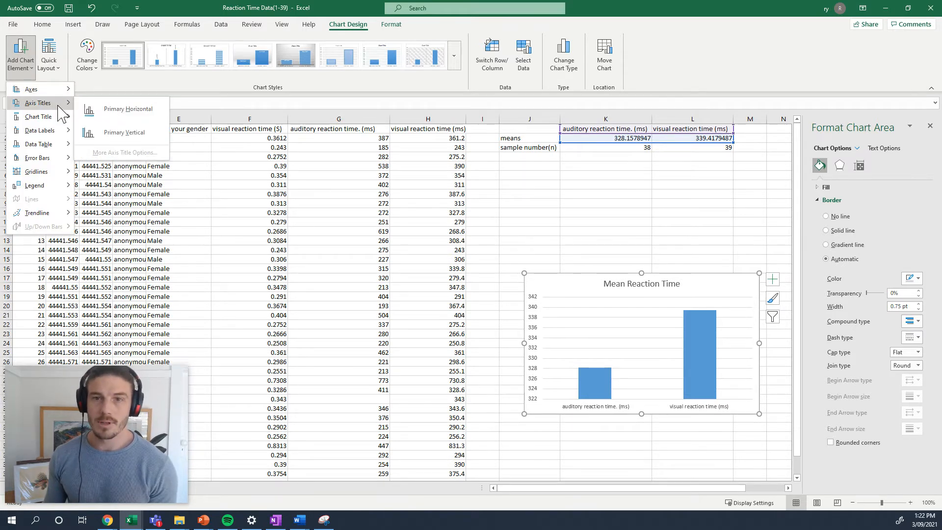
left_click(124, 133)
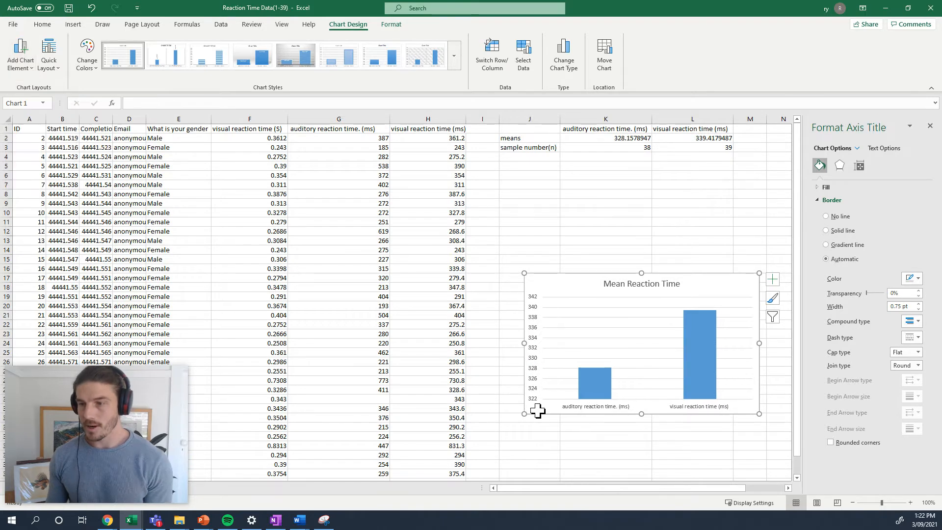
triple_click(537, 354)
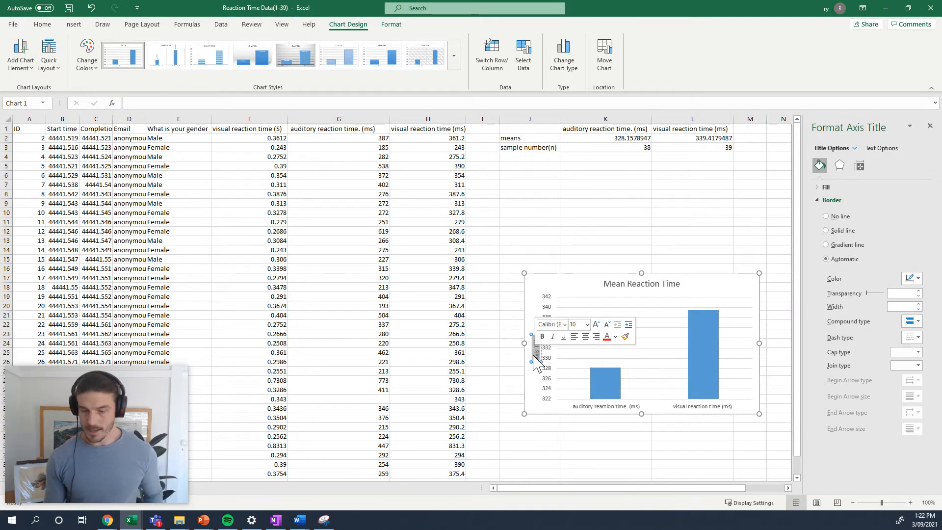
key("BackSpace")
type("Reaction")
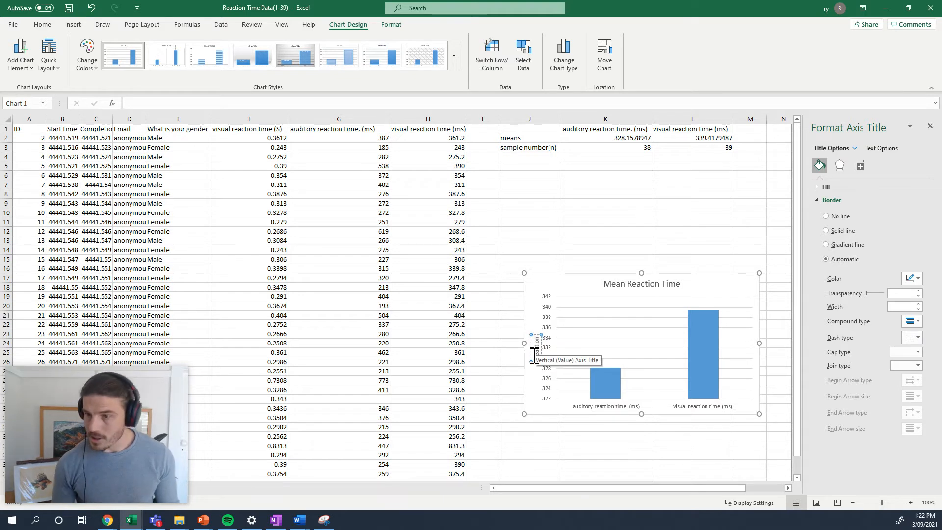
type("(ms")
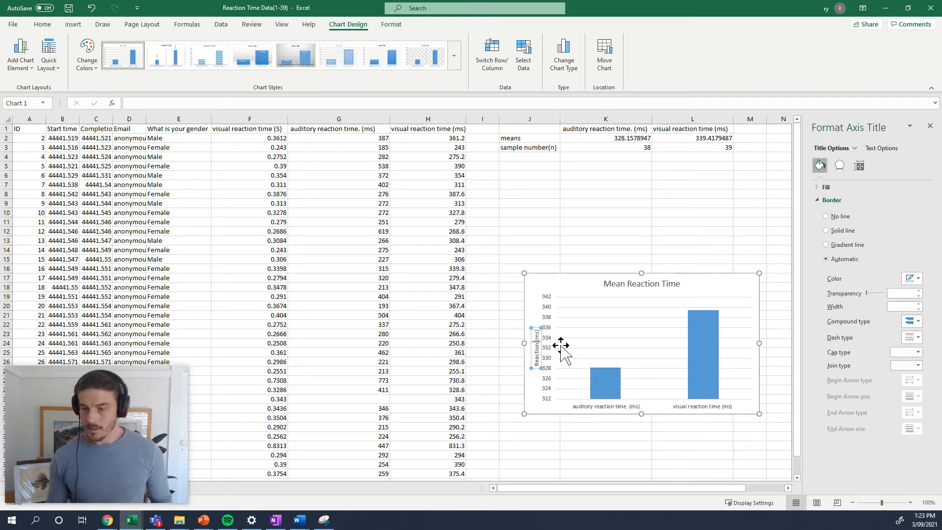
type("time")
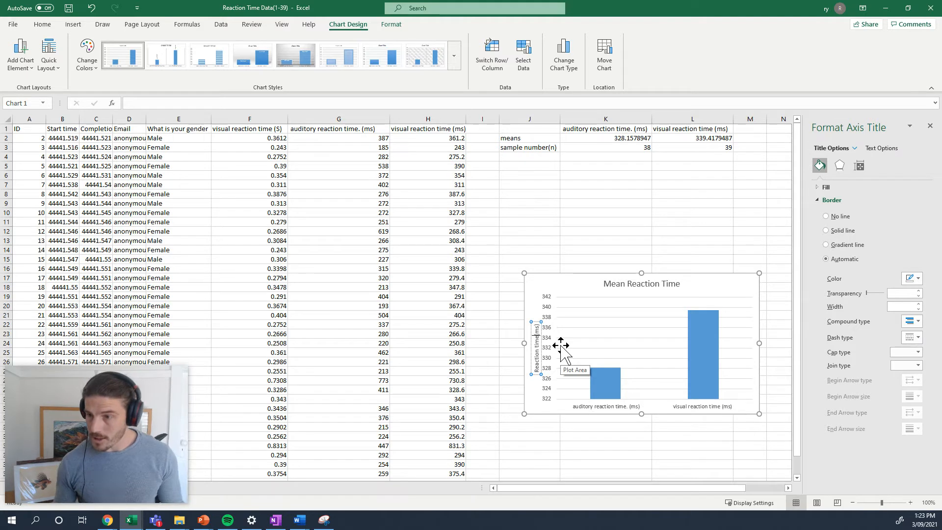
left_click(564, 231)
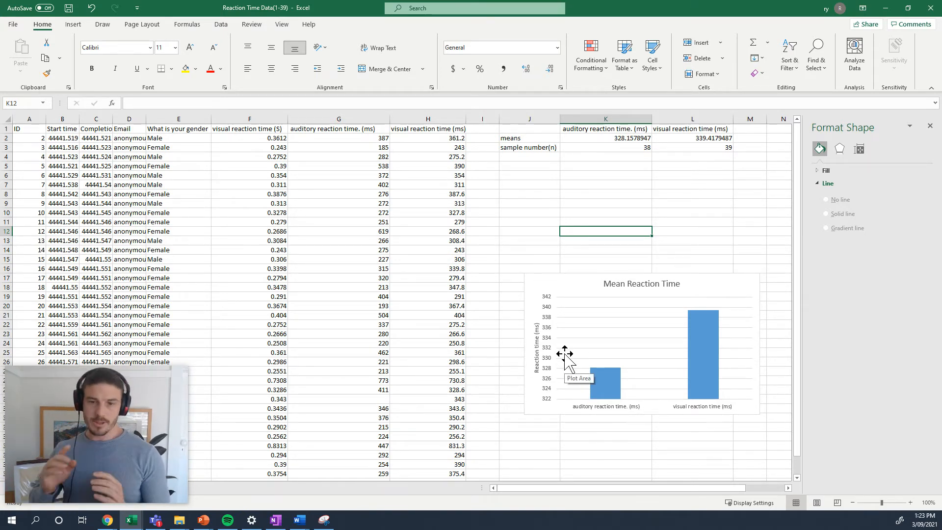
left_click(521, 157)
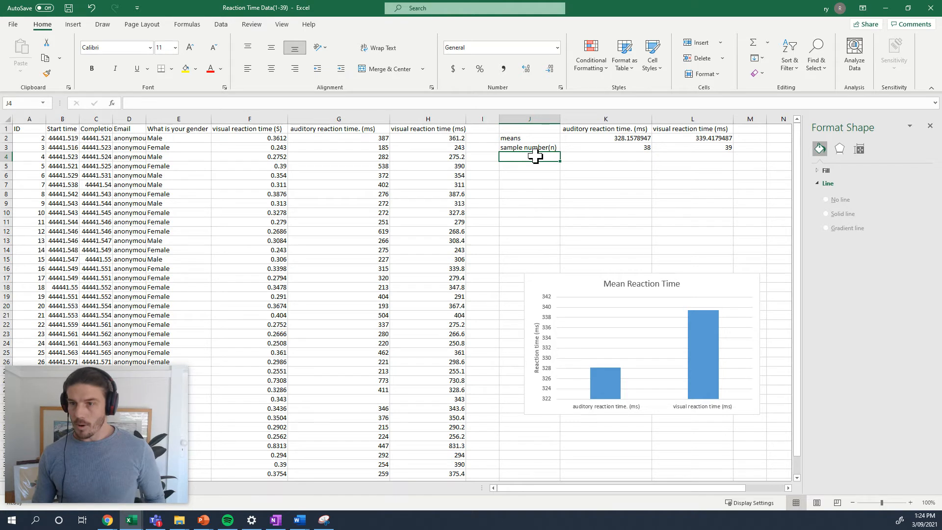
Step: Label cell J4 "Standard deviation" and widen column J slightly to fit the label
type("St")
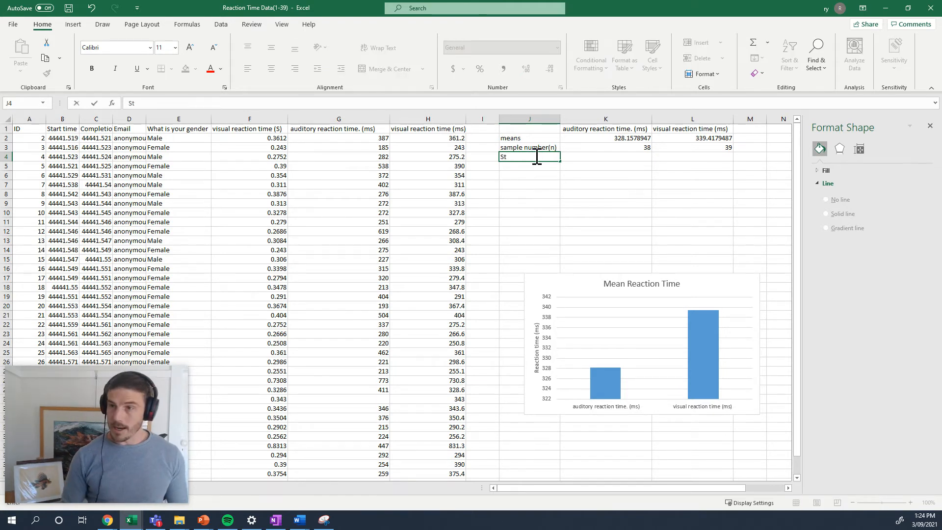
type("andar")
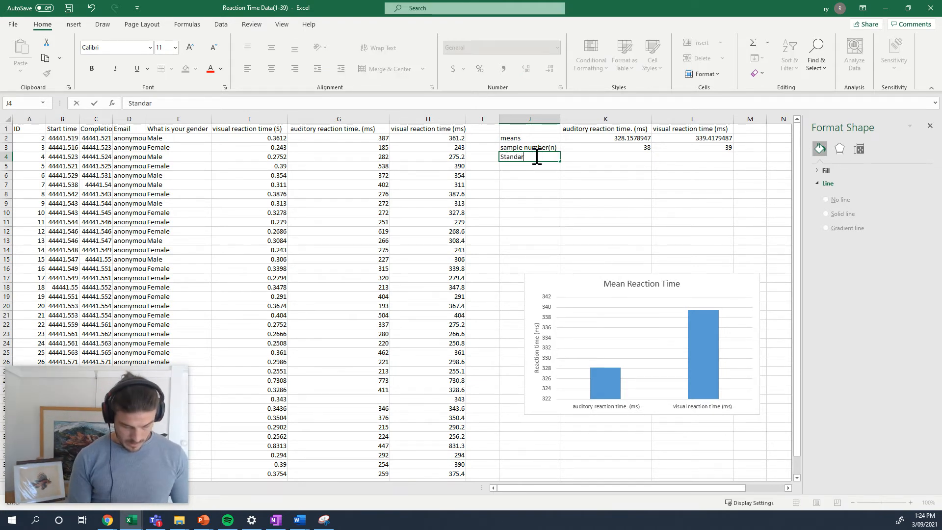
type("d deviation")
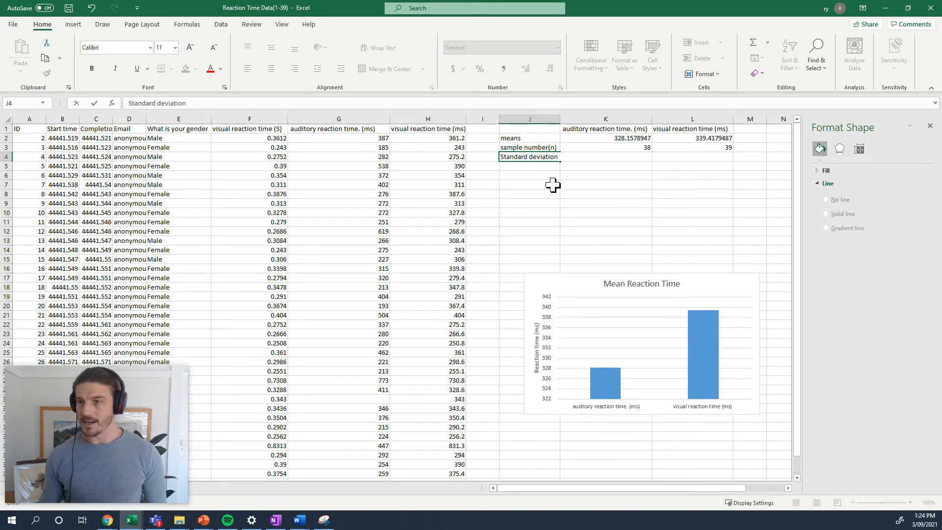
key("Return")
left_click(610, 157)
left_click_drag(560, 119, 561, 118)
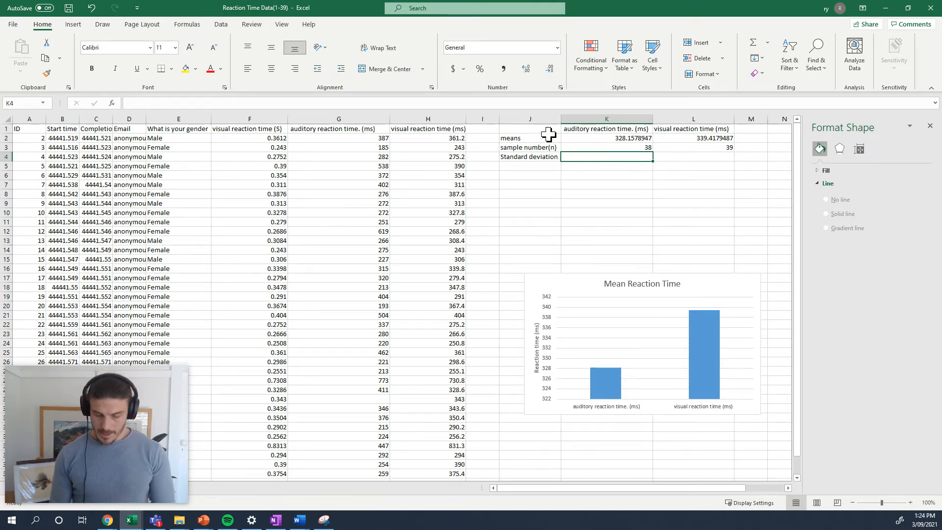
Step: Calculate the sample standard deviation of the auditory reaction times in K4 with =STDEV.S(G2:G40)
type("=st")
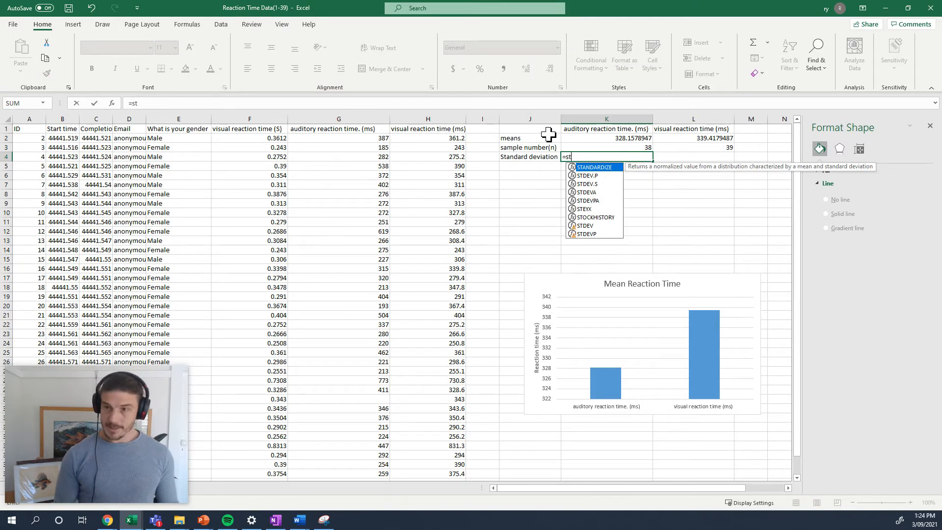
left_click(595, 185)
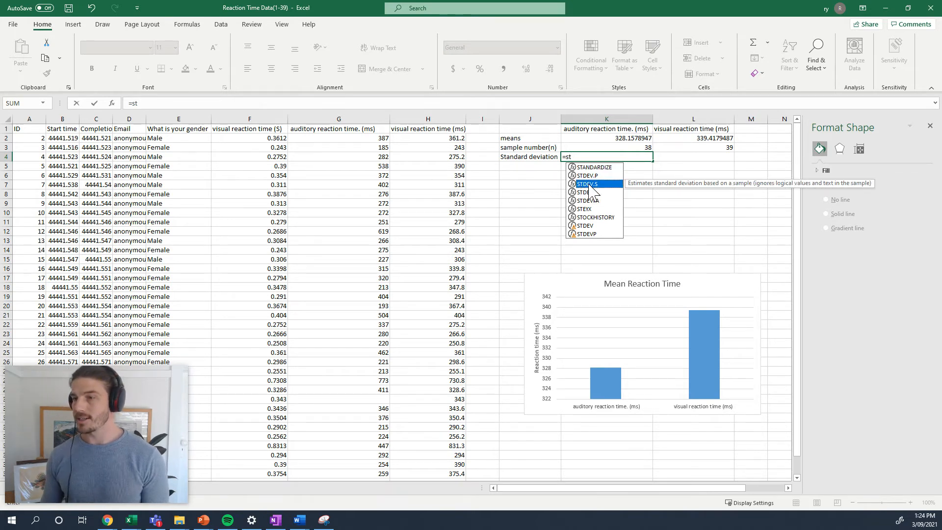
double_click(590, 185)
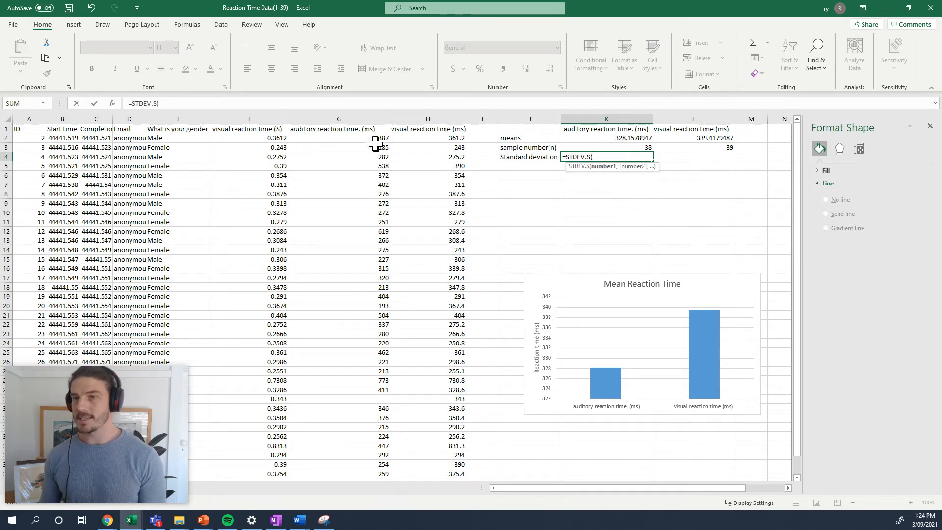
left_click_drag(377, 138, 380, 462)
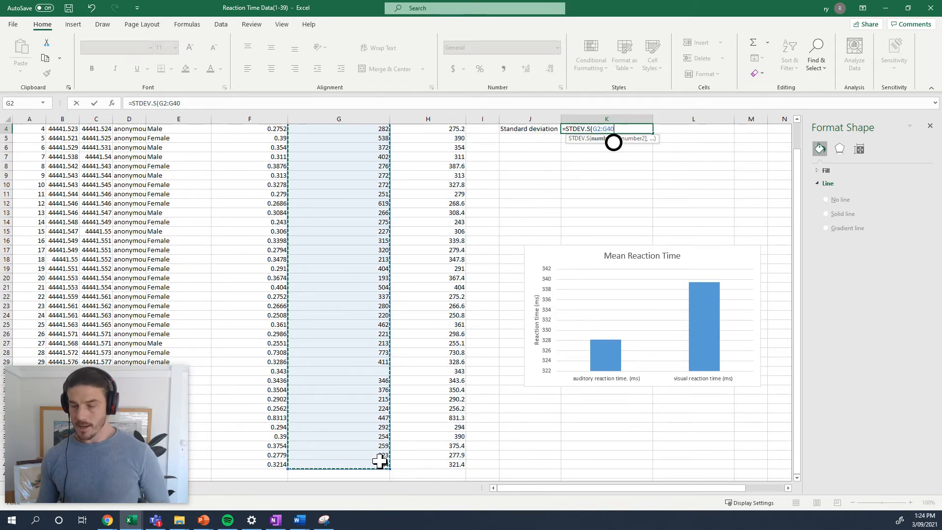
type(")")
key("Return")
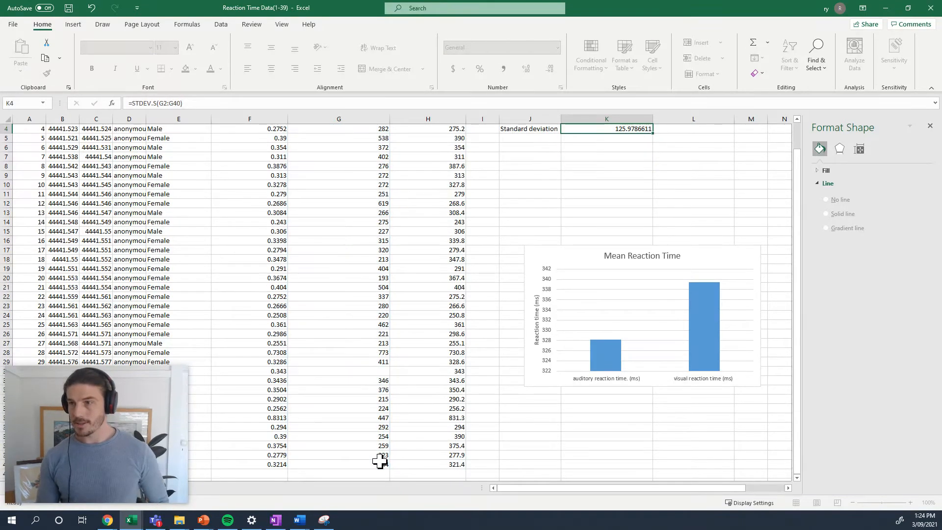
scroll(641, 157, "up", 1)
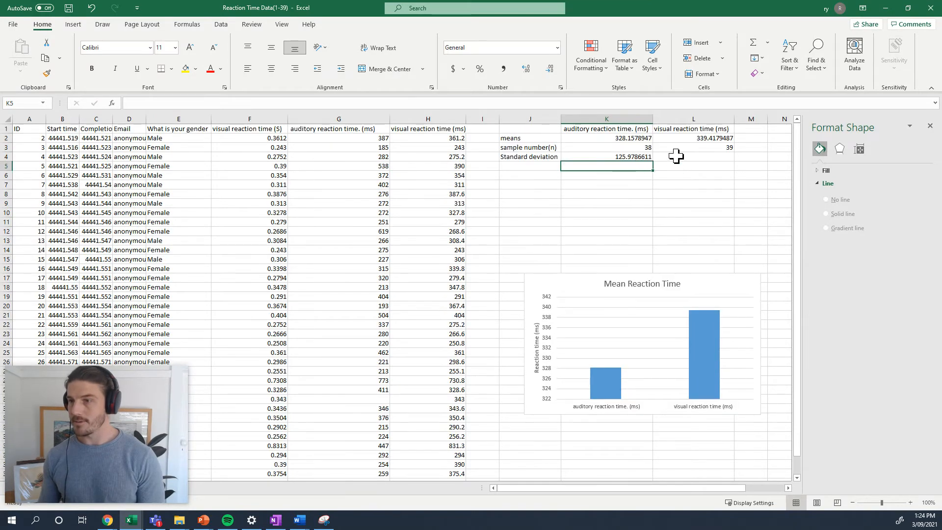
Step: Fill the standard deviation formula from K4 across to L4, then check its referenced range
left_click(647, 156)
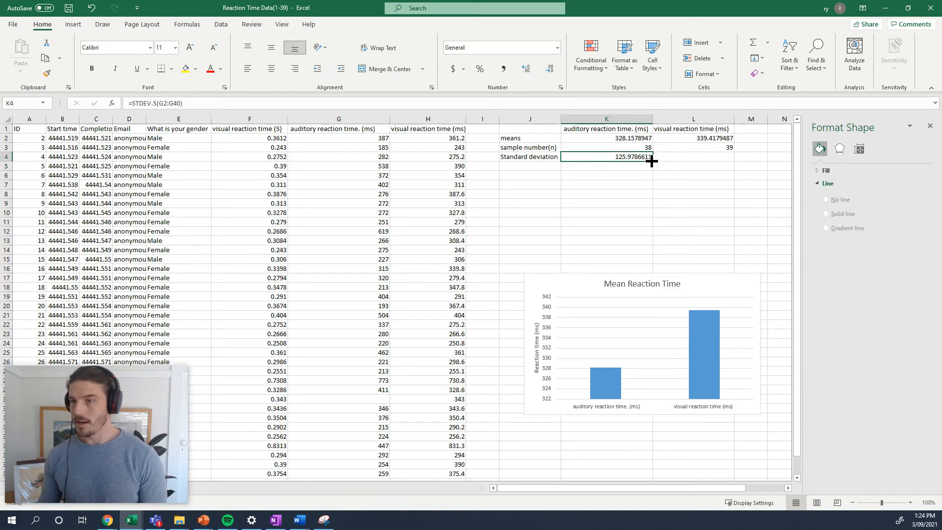
left_click_drag(654, 162, 699, 158)
left_click(701, 184)
left_click(710, 156)
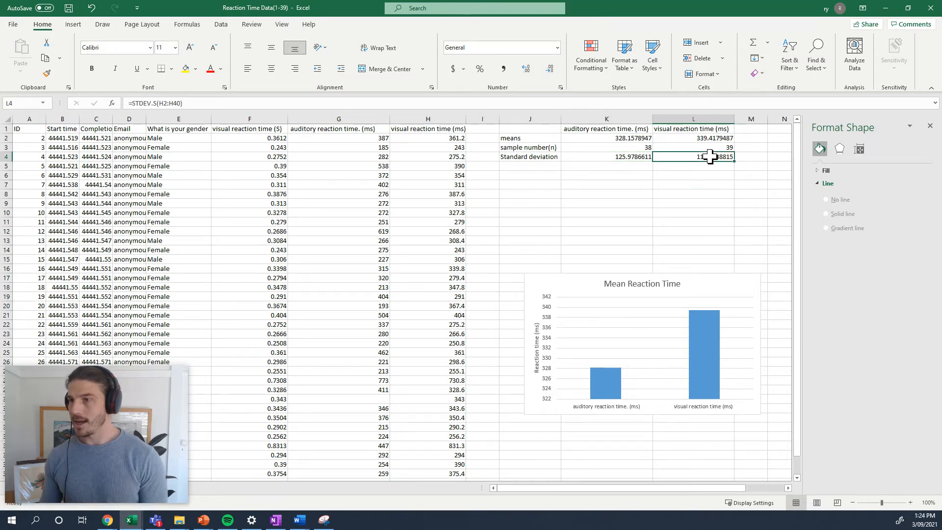
left_click(222, 102)
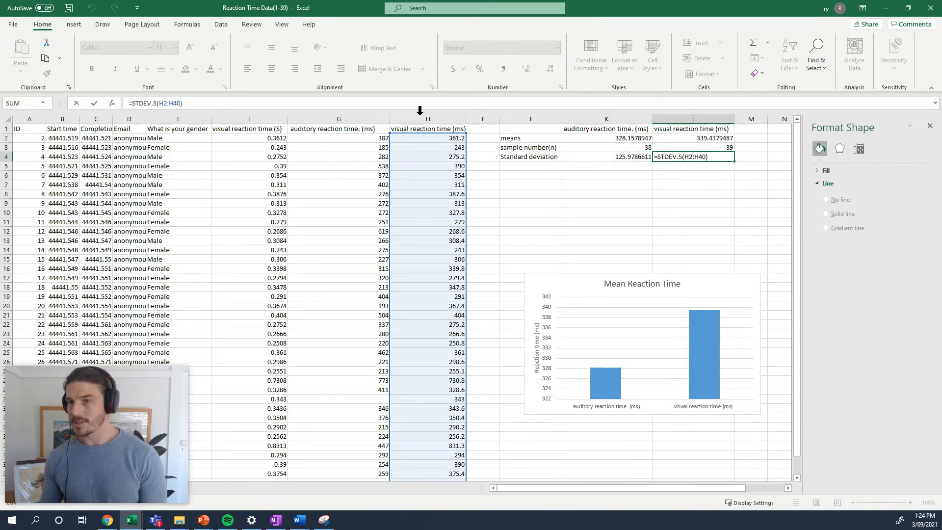
left_click(690, 201)
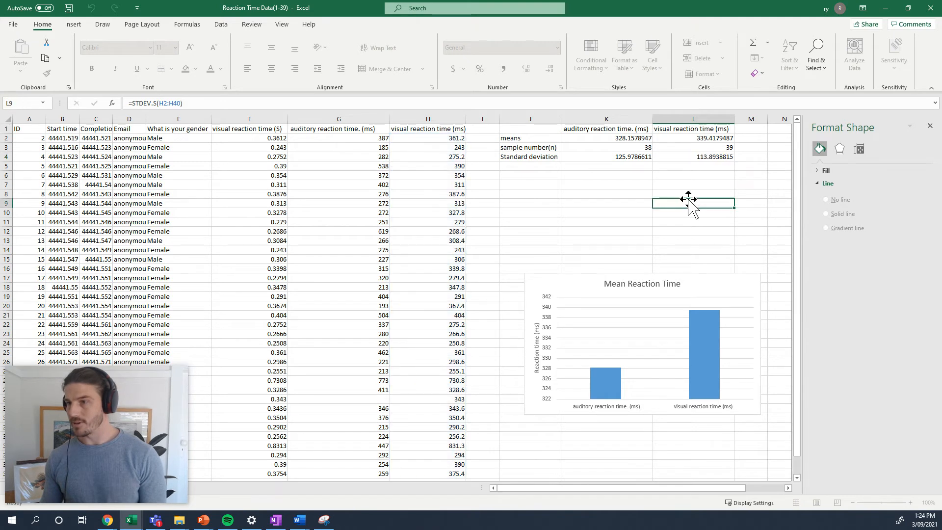
left_click(605, 173)
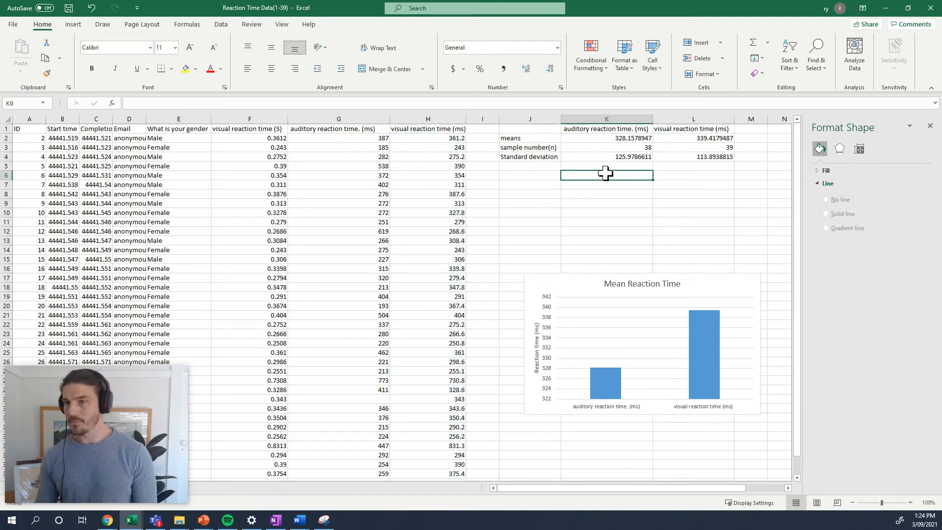
left_click(515, 166)
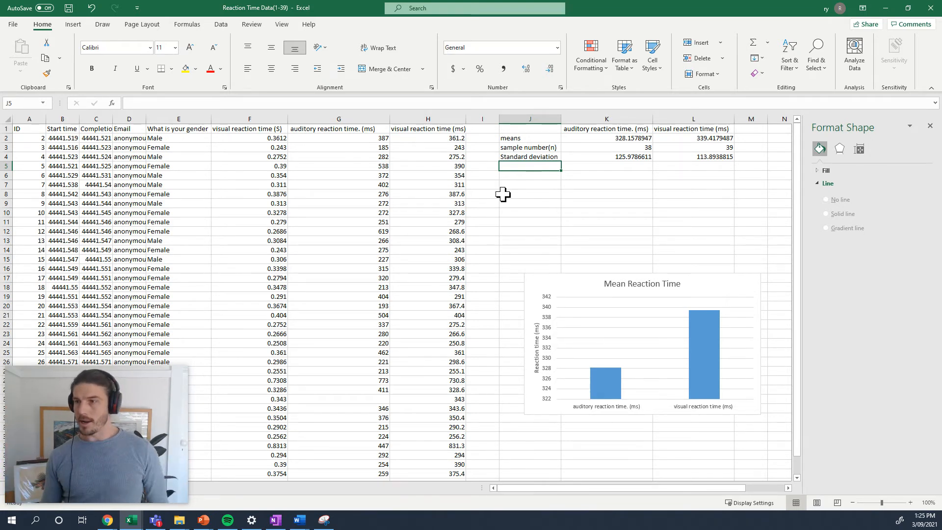
left_click(724, 159)
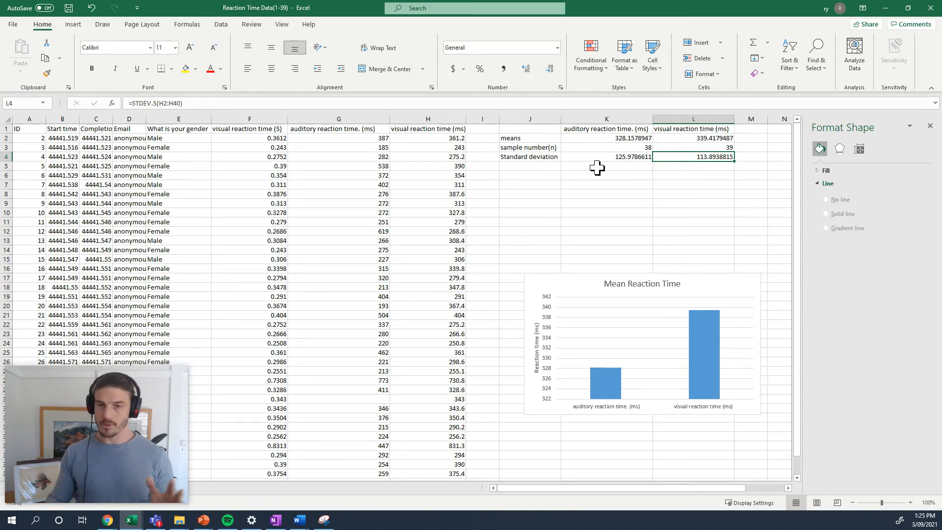
left_click(579, 186)
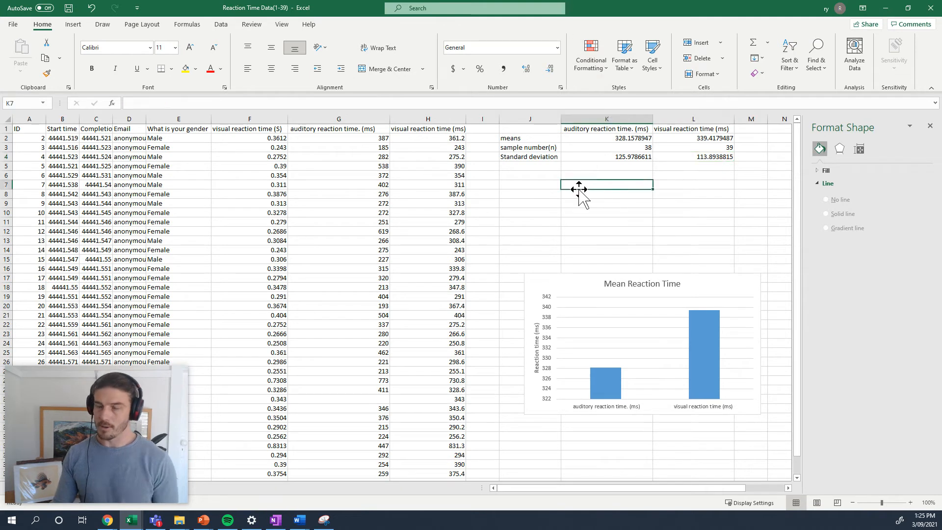
left_click(526, 166)
left_click(531, 193)
Step: Label cell J5 "Standard error", replacing the autocompleted word "deviation"
left_click(540, 168)
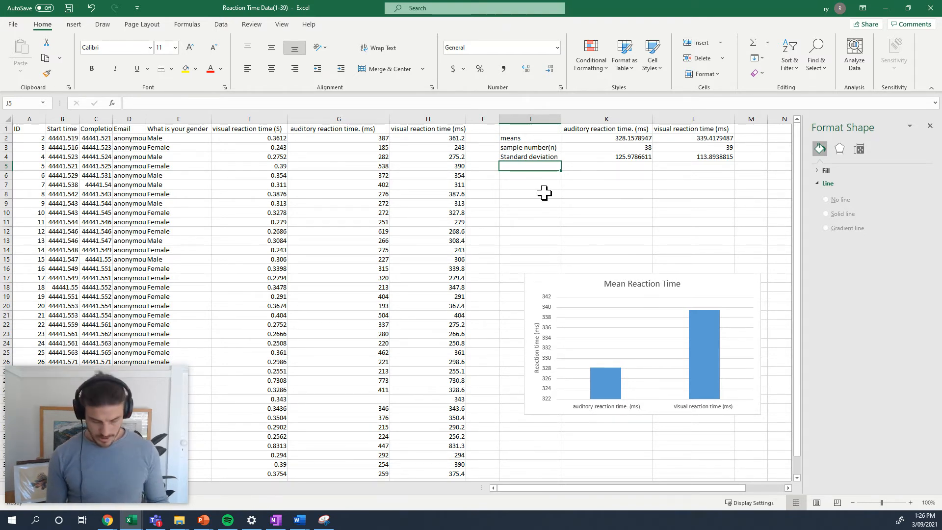
type("Standard")
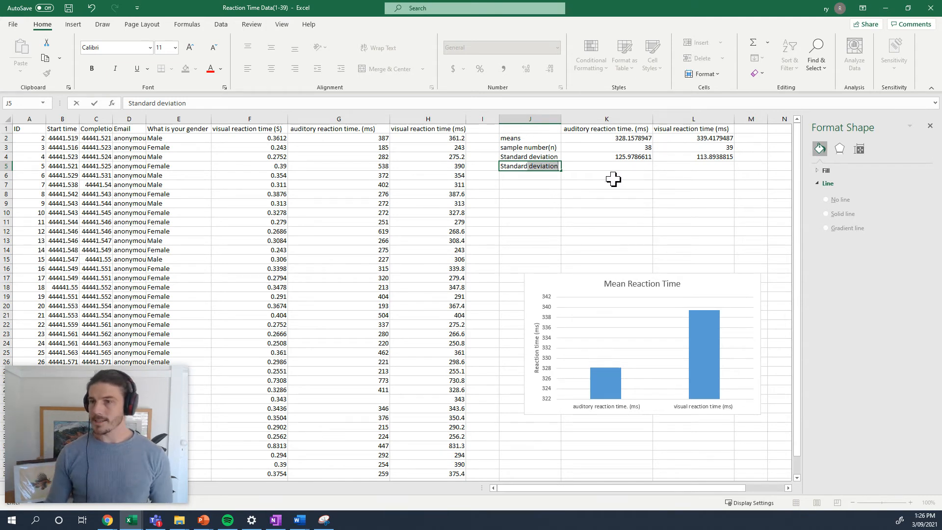
left_click(584, 176)
left_click(534, 167)
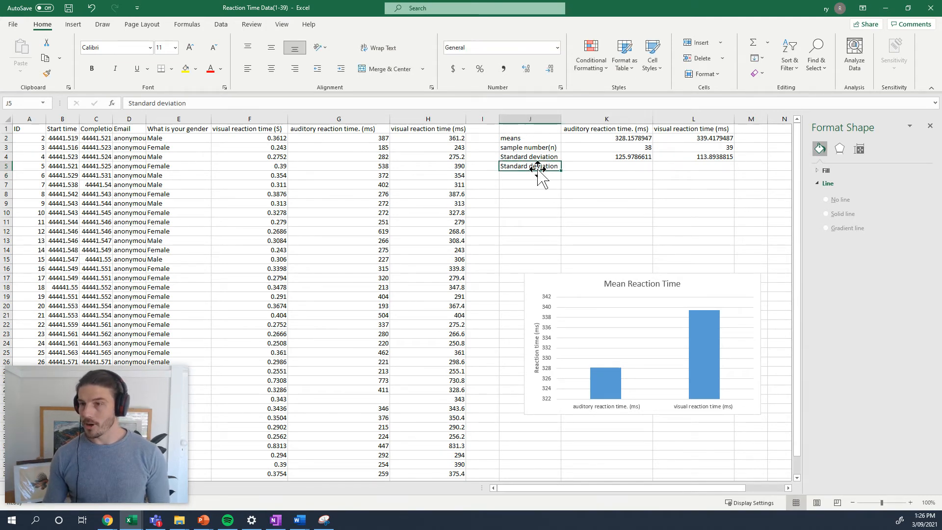
double_click(536, 167)
left_click_drag(532, 166, 562, 167)
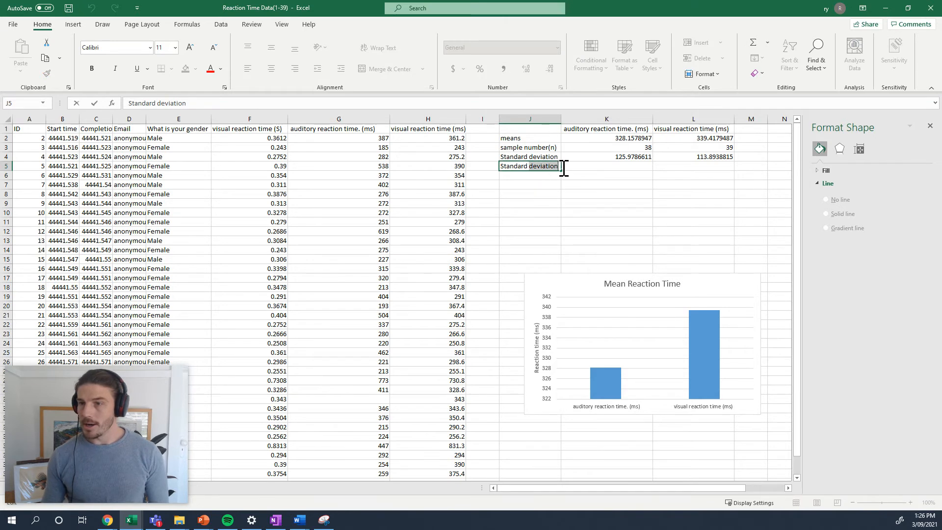
key("BackSpace")
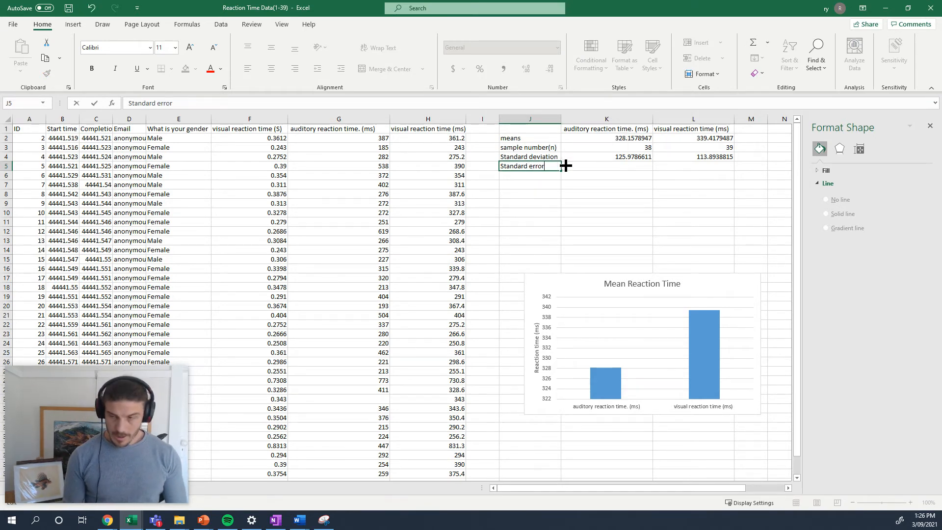
type("error")
left_click(548, 195)
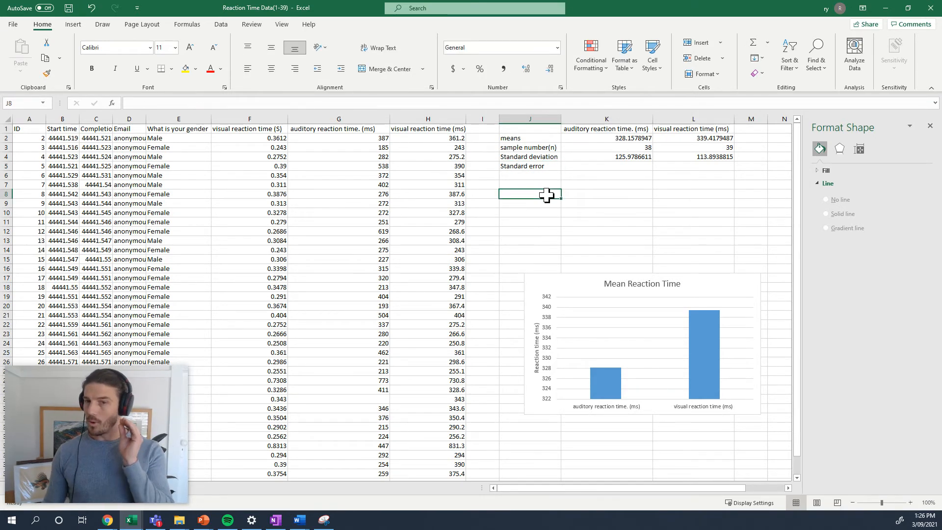
Step: Calculate the auditory standard error in K5 by dividing the standard deviation by the square root of the sample number, =K4/SQRT(K3)
left_click(619, 185)
left_click(624, 165)
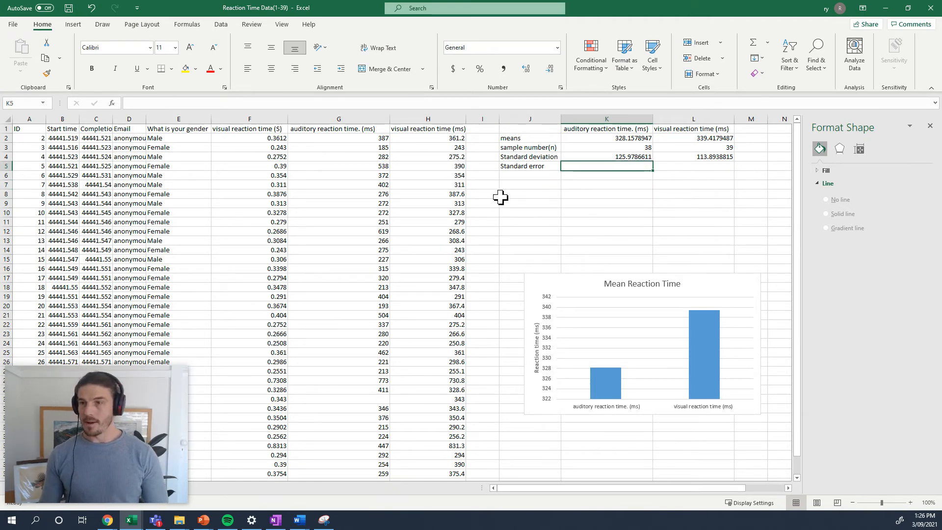
type("=")
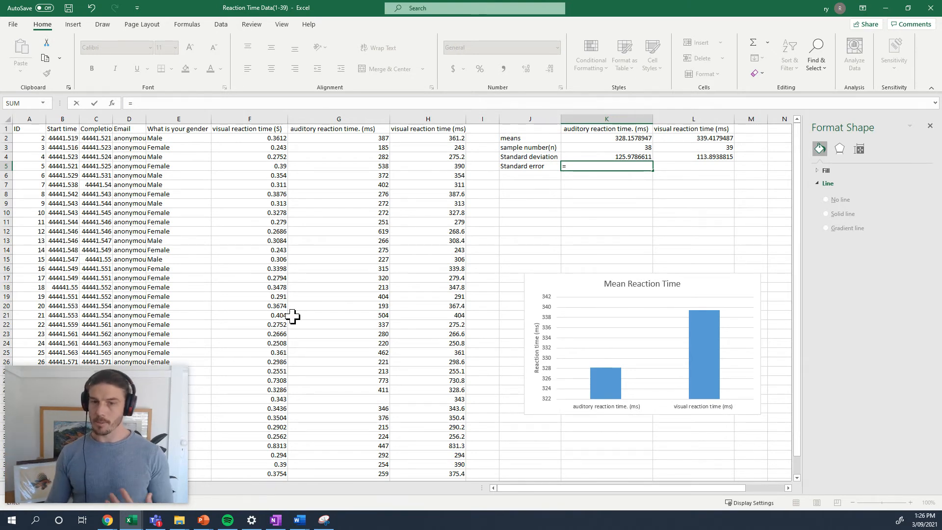
left_click(633, 157)
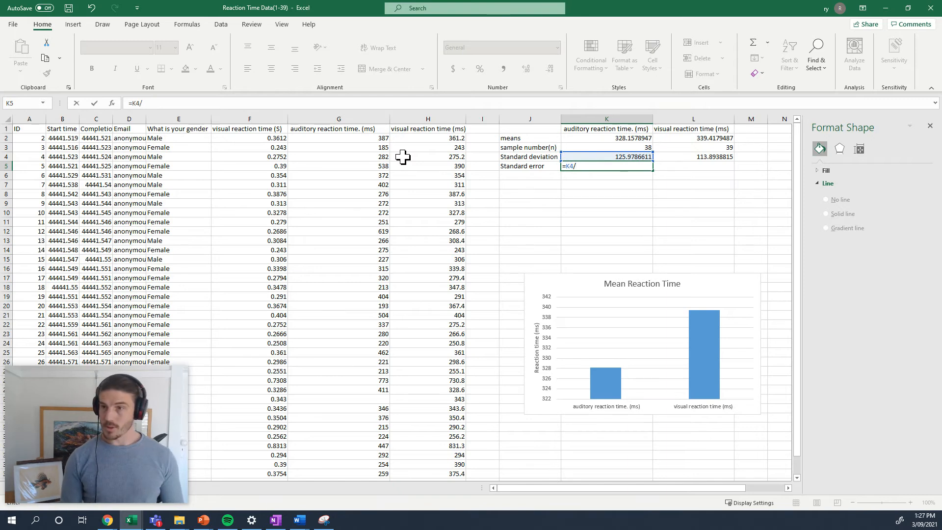
type("/sqr")
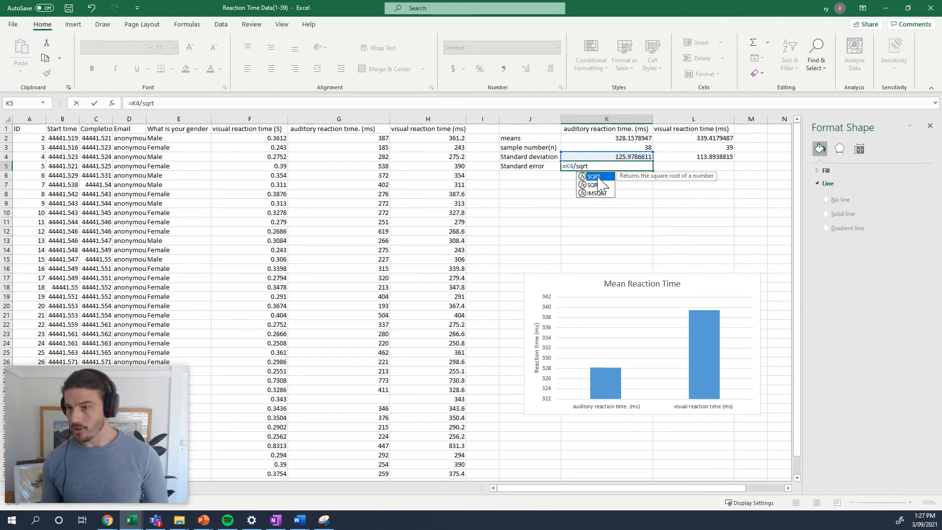
type("t")
double_click(598, 177)
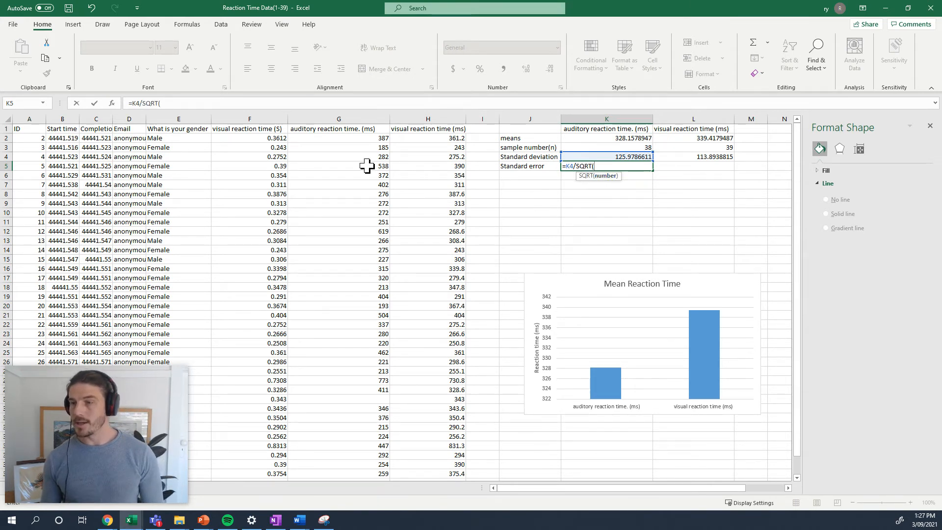
left_click(645, 148)
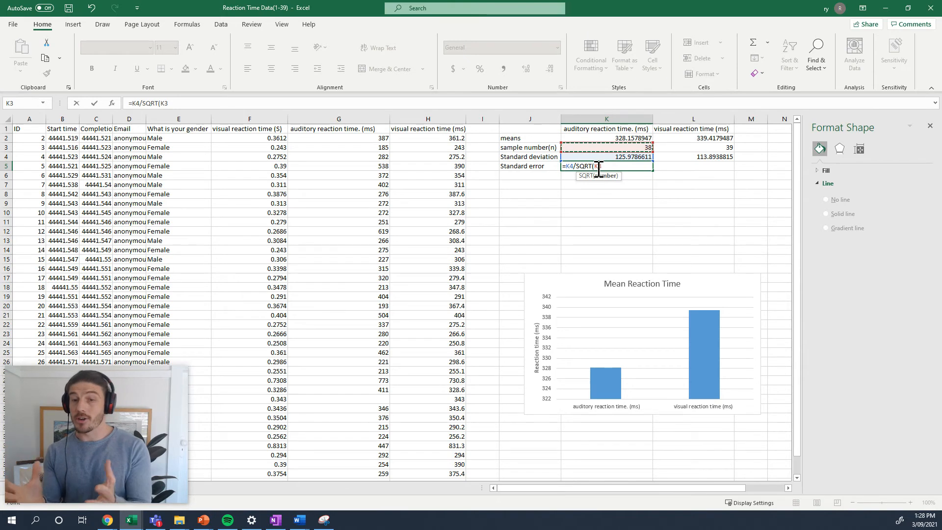
type(")")
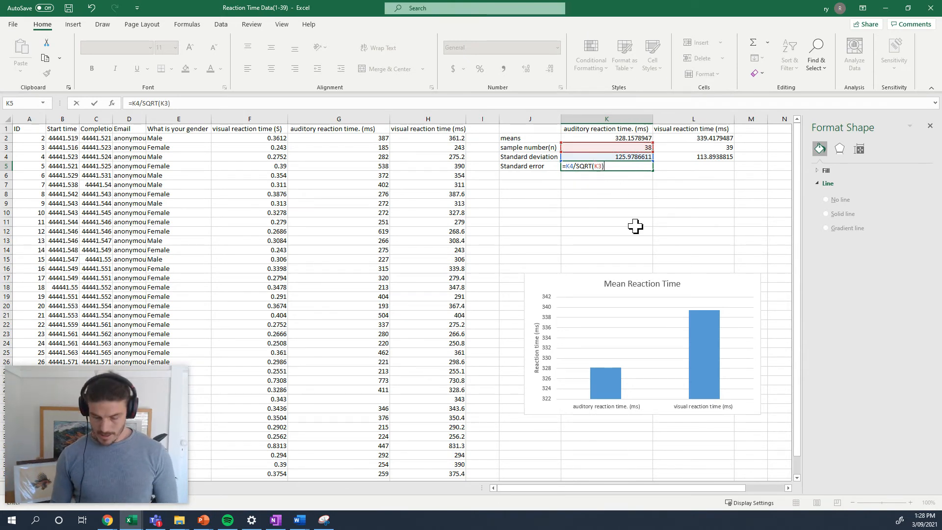
key("Return")
Step: Fill the standard error formula from K5 across to L5, then check the copied formula
left_click(648, 167)
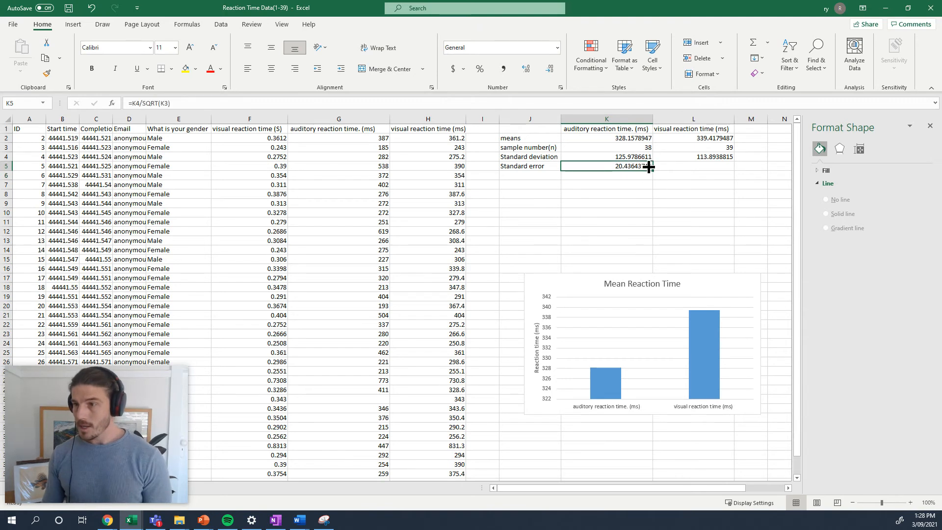
left_click_drag(661, 172, 710, 173)
left_click(711, 185)
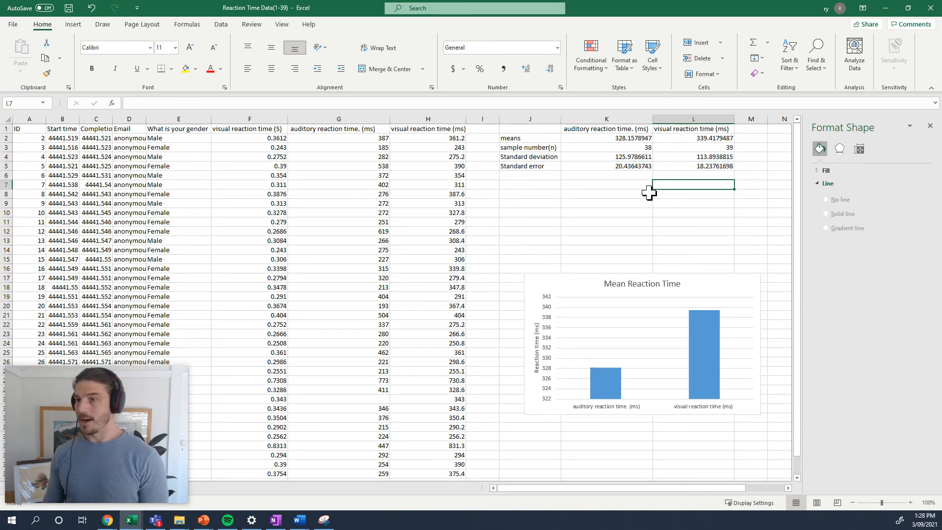
left_click(698, 166)
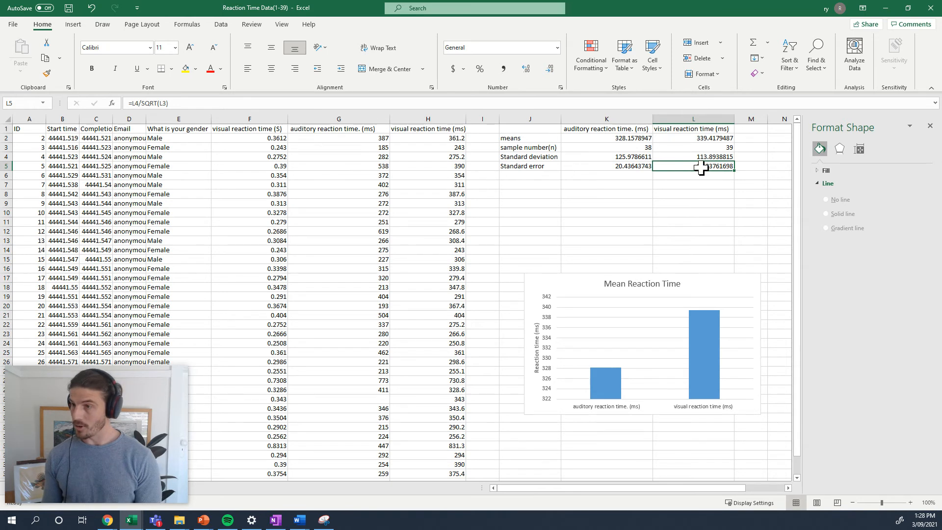
Step: Move the Mean Reaction Time chart up and to the left, closer to the summary table
left_click(561, 278)
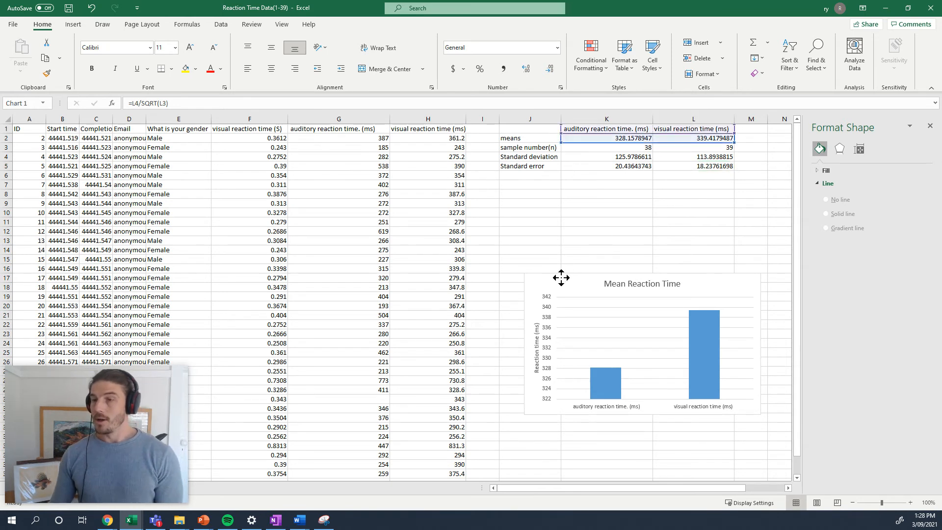
left_click_drag(492, 227, 492, 227)
left_click(630, 167)
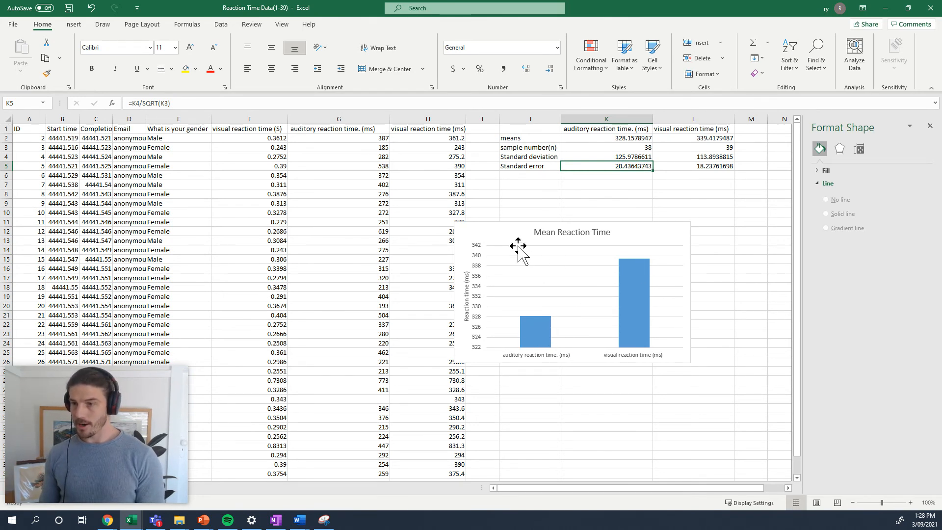
Step: Add error bars to the Mean Reaction Time chart through the detailed error bar options
left_click(664, 224)
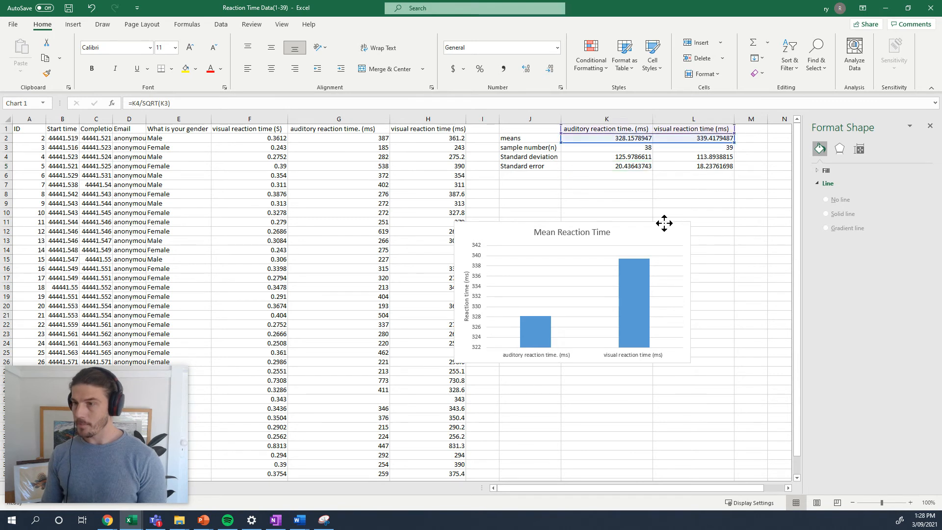
double_click(629, 232)
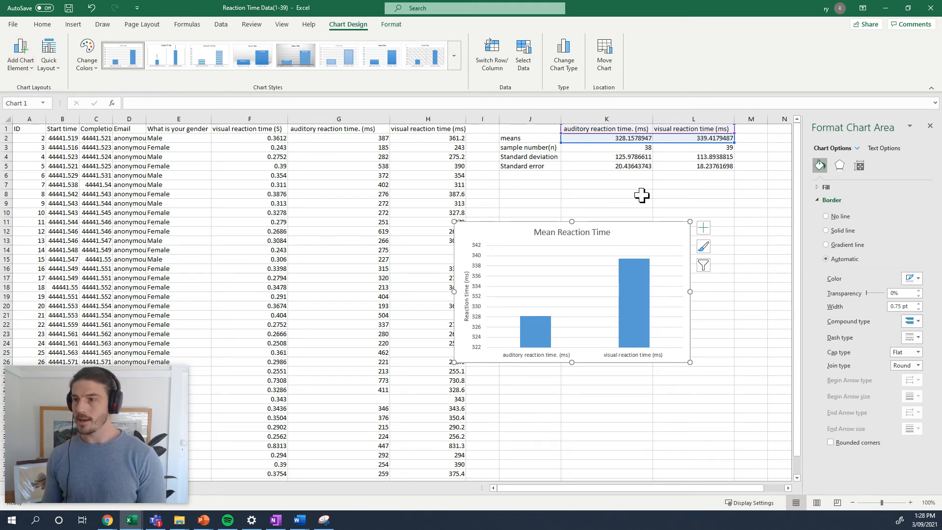
left_click(703, 228)
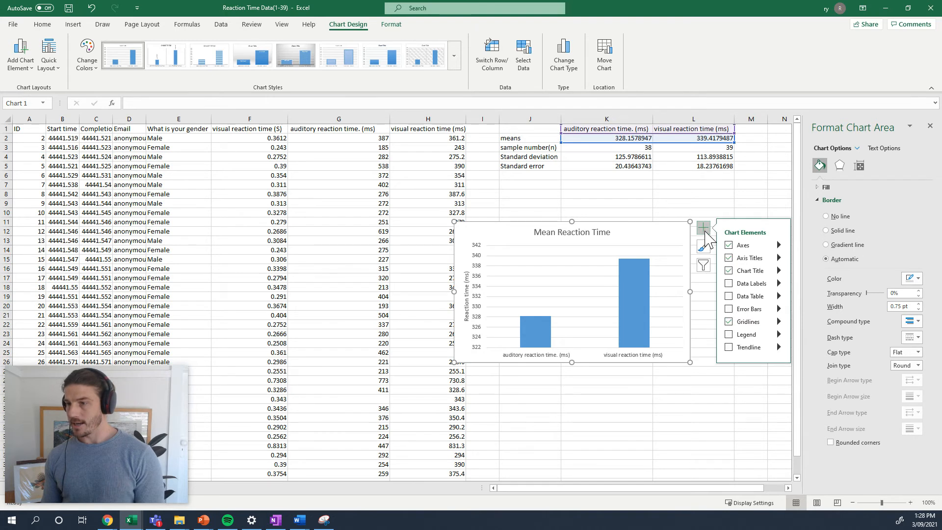
left_click(728, 271)
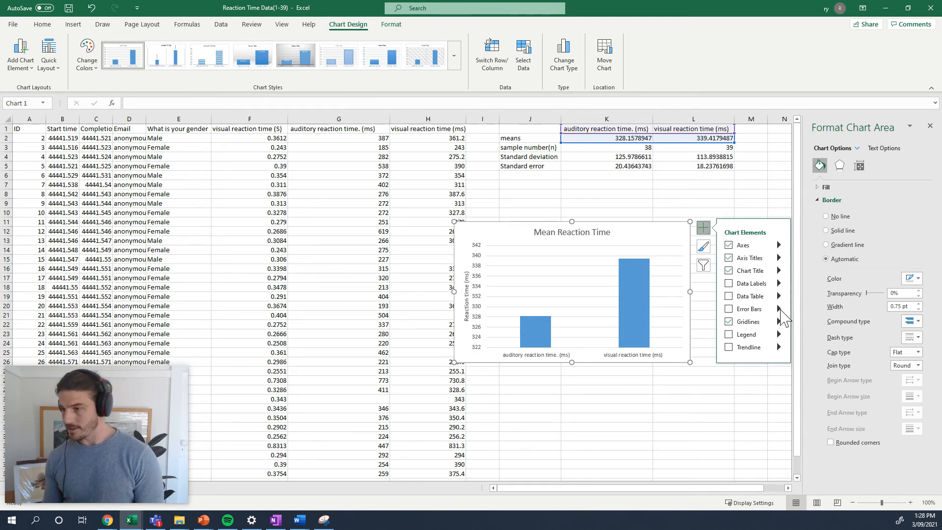
left_click(777, 309)
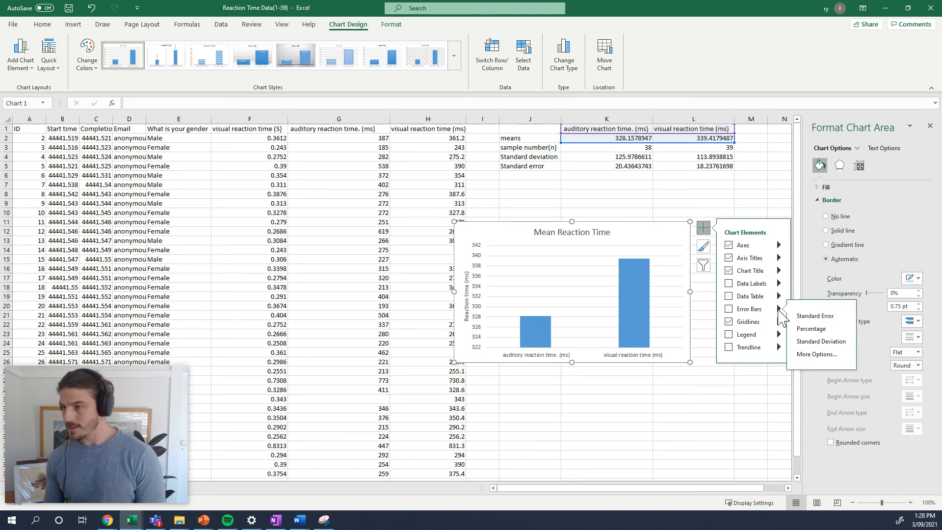
left_click(824, 357)
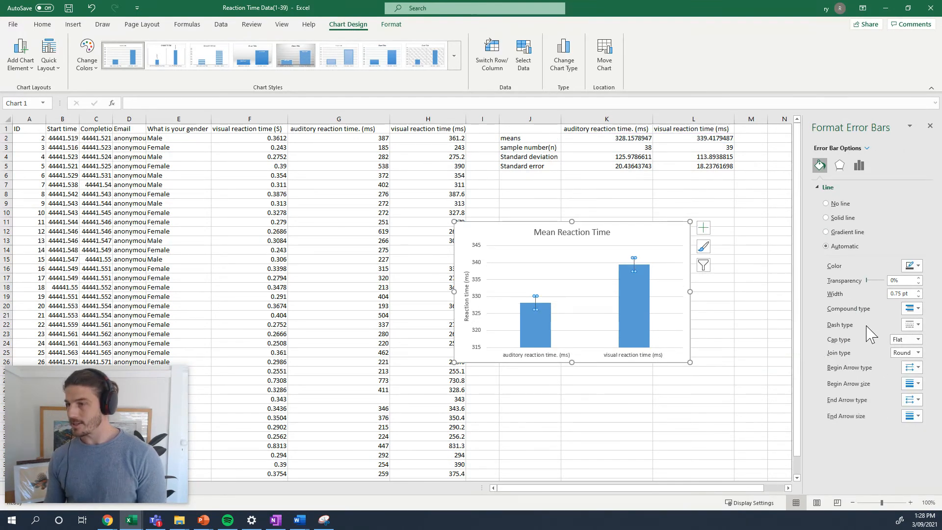
Step: Reopen the detailed options for the chart's error bars and set the vertical error amount to Custom
left_click(703, 227)
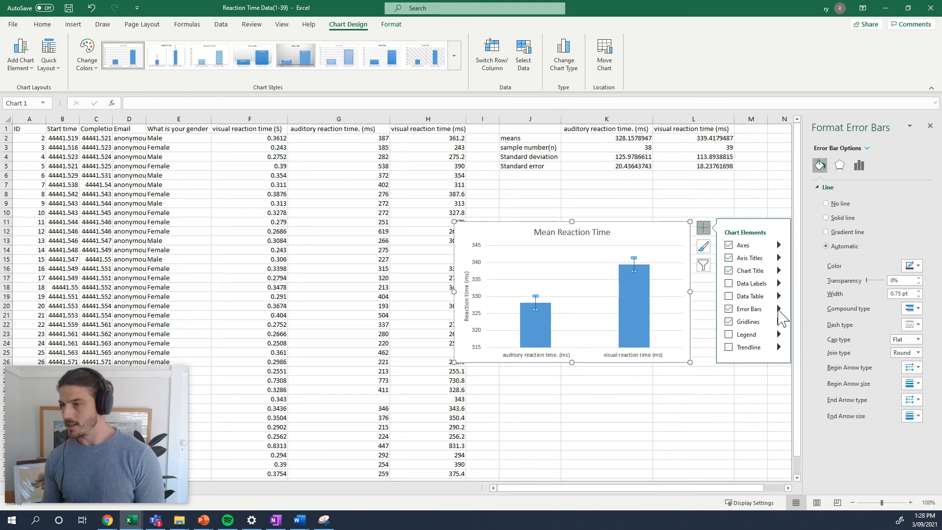
left_click(780, 309)
left_click(810, 363)
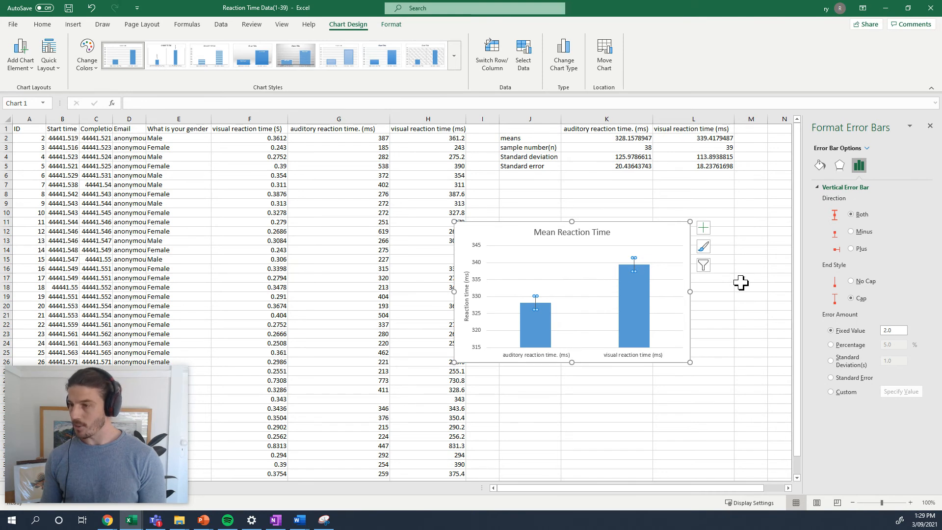
left_click(834, 392)
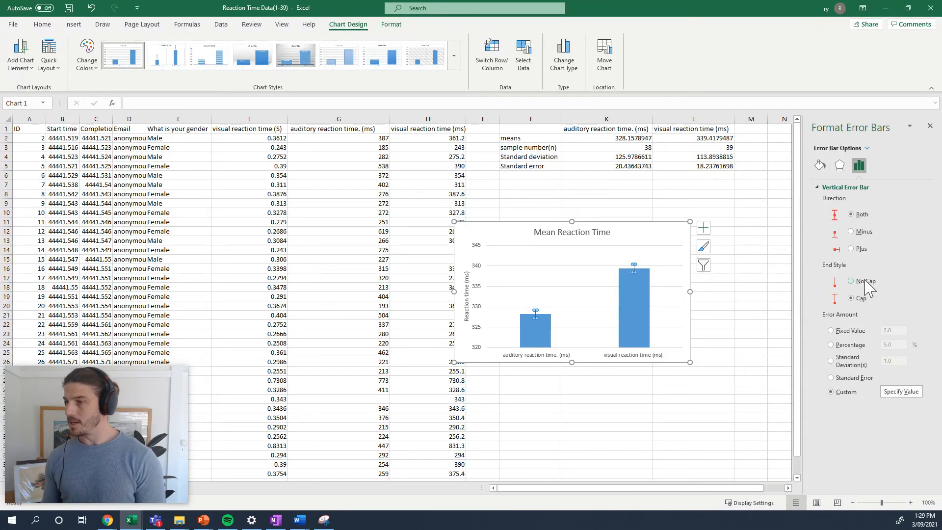
Step: Specify the standard error cells K5:L5 as the positive error value of the custom error bars
left_click(902, 391)
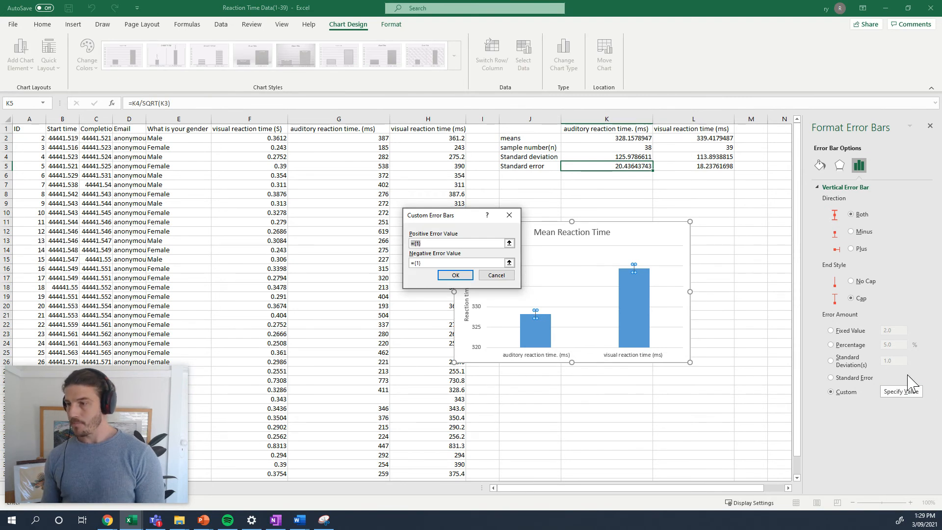
left_click(510, 243)
left_click_drag(583, 169, 707, 168)
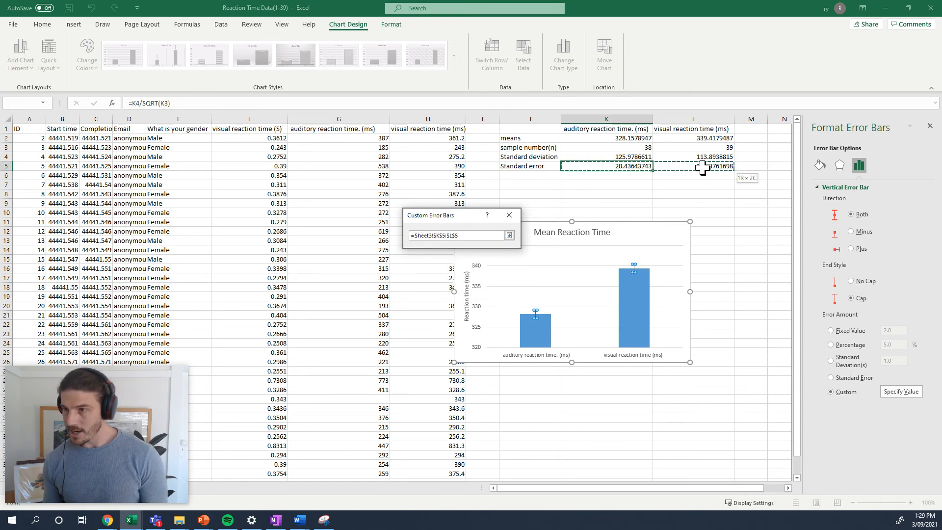
left_click(510, 237)
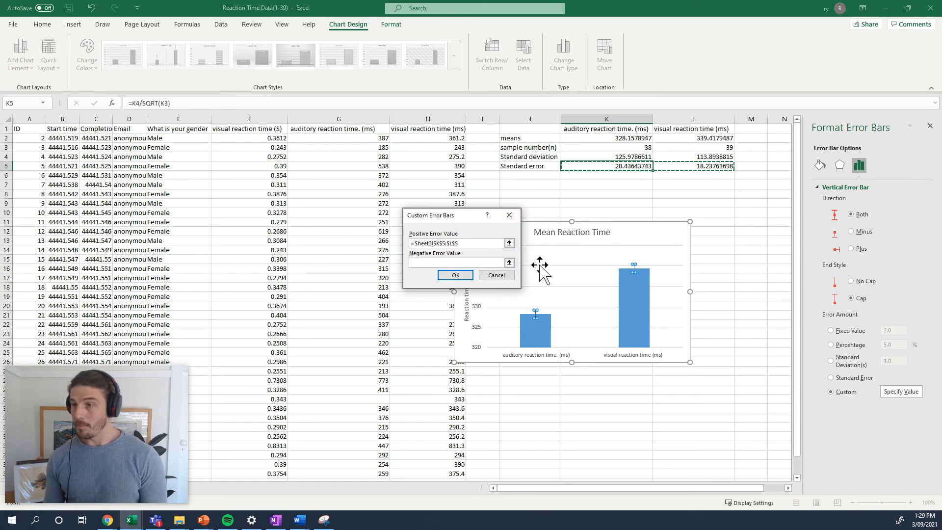
Step: Specify K5:L5 as the negative error value too, apply the custom error bars, and deselect the chart
left_click(510, 262)
left_click_drag(605, 169, 693, 168)
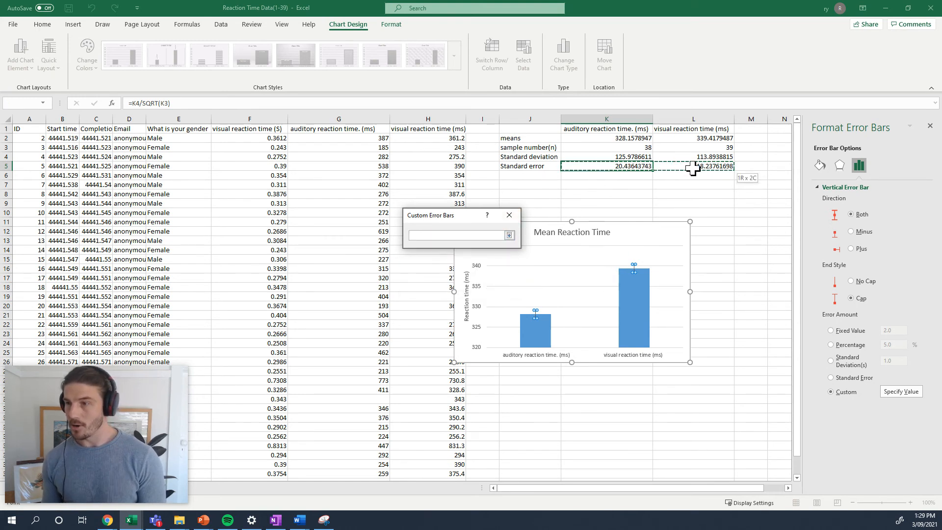
left_click(510, 236)
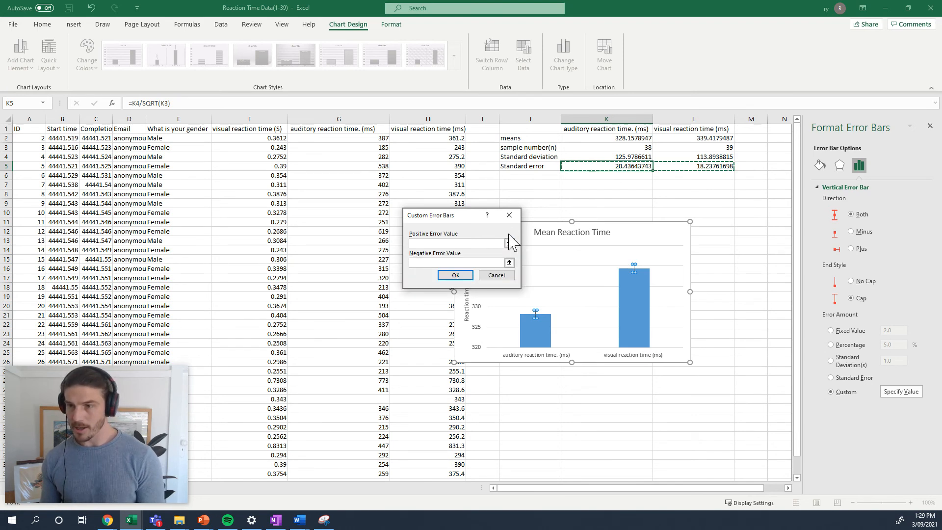
left_click(462, 275)
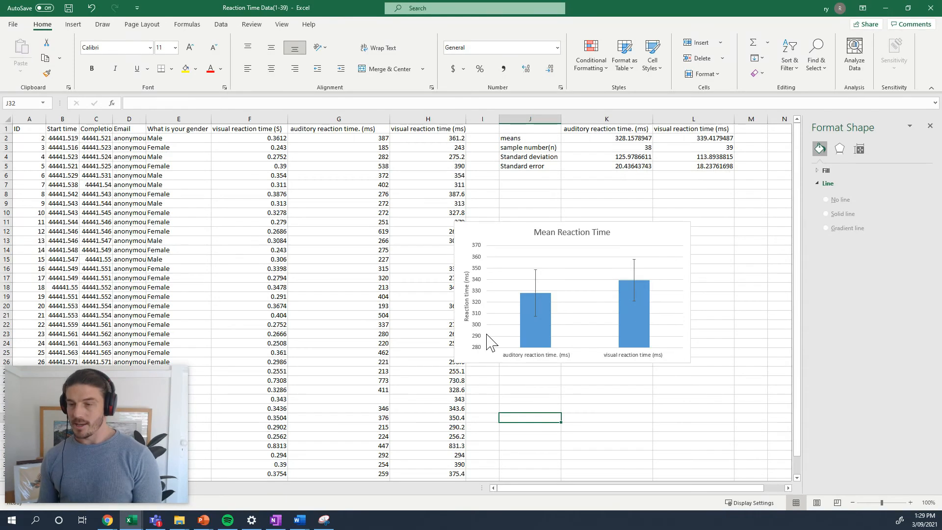
left_click(605, 417)
mouse_move(633, 338)
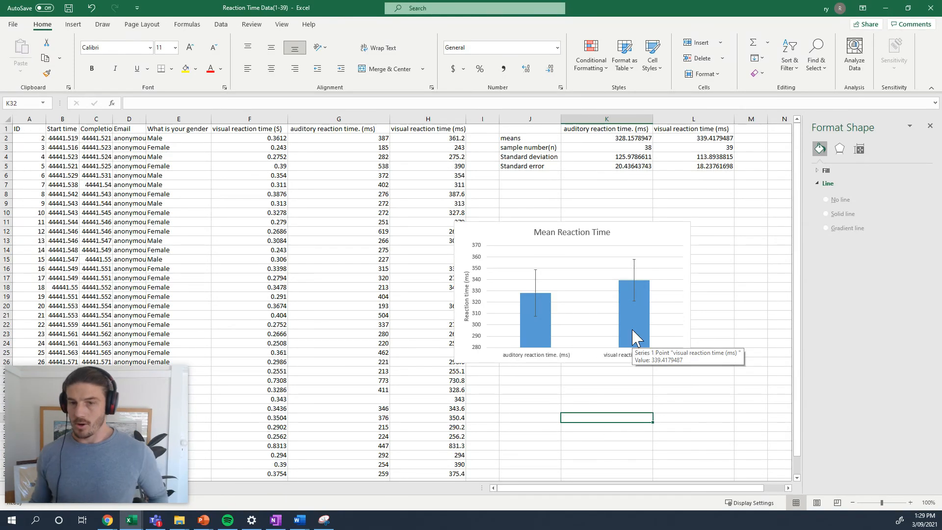